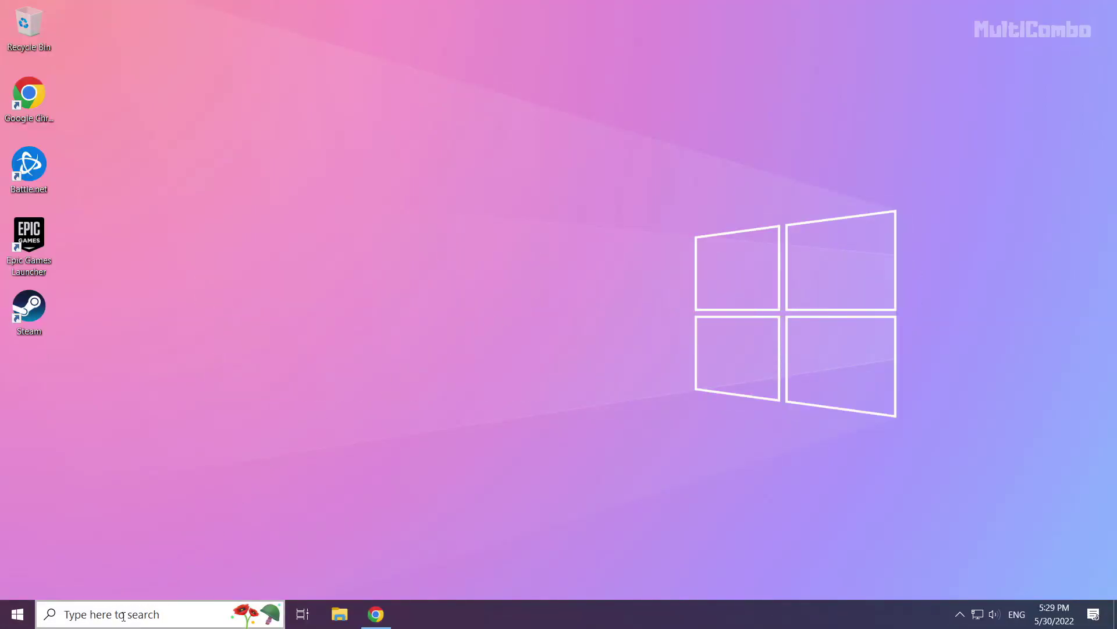
Search Windows for 'device manager'
{"action": "left_click", "coordinate": [136, 613]}
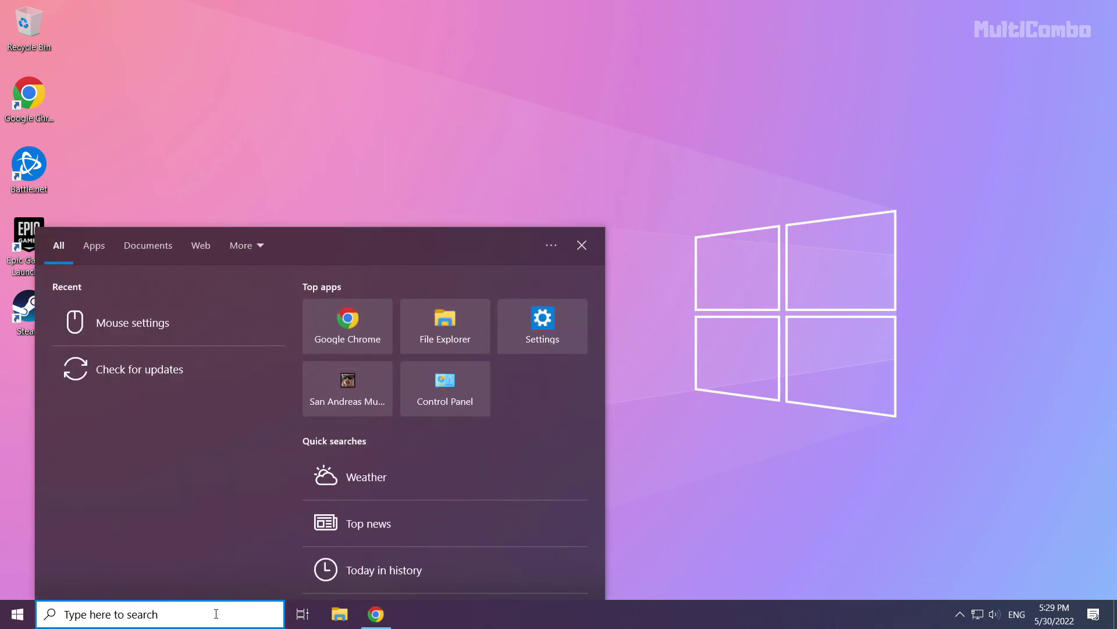
{"action": "type", "text": "devic"}
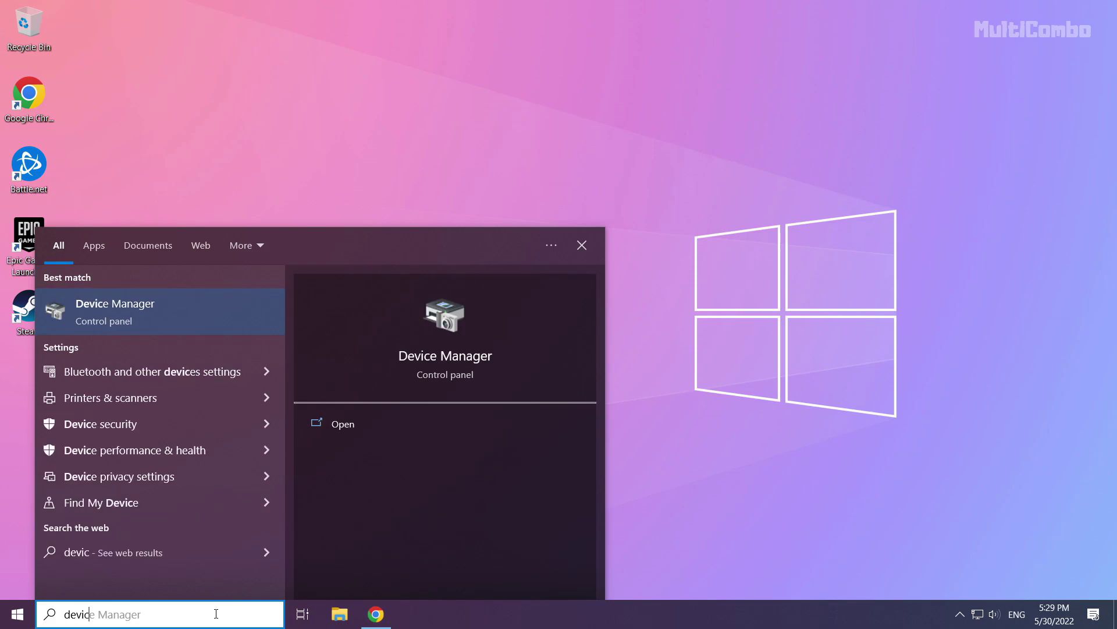
{"action": "type", "text": "e mana"}
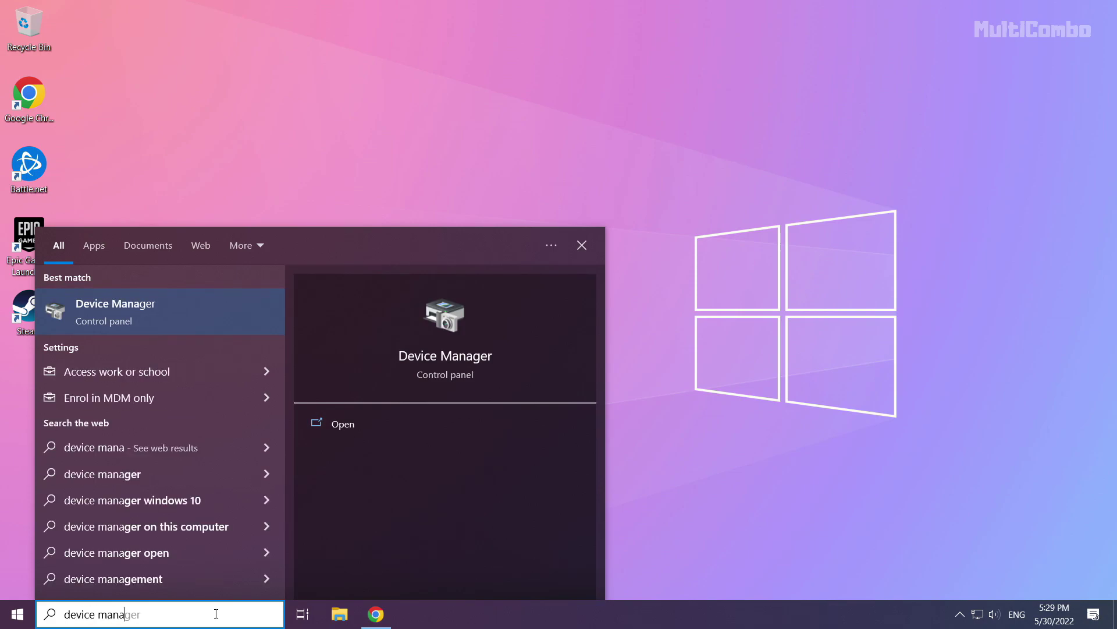
{"action": "type", "text": "ger"}
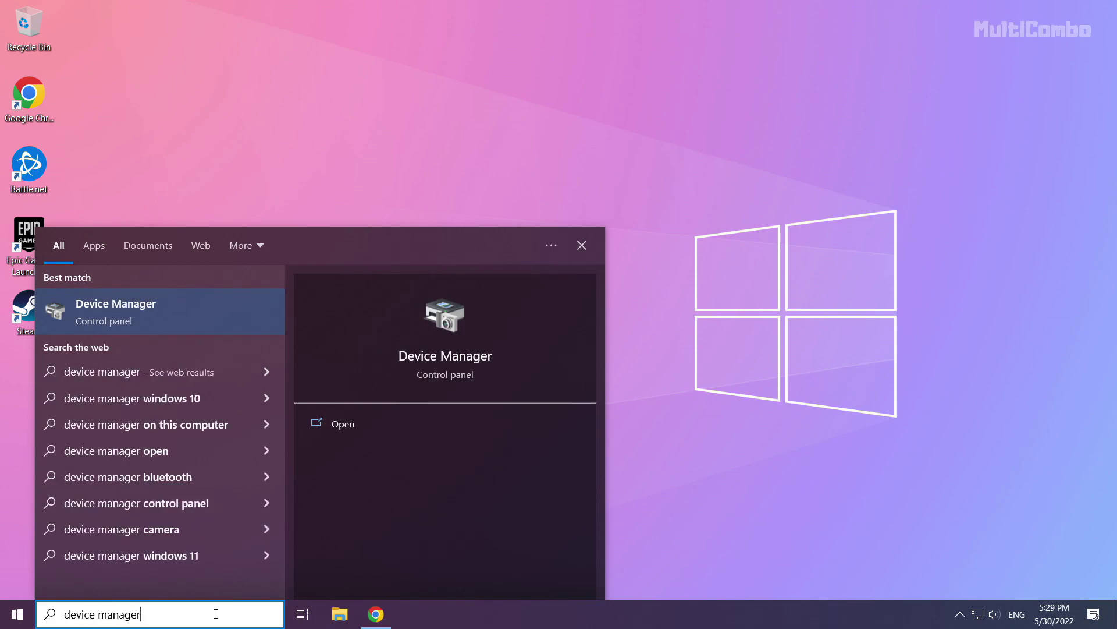
Open Device Manager, expand Display adapters, and select the NVIDIA GeForce GTX 1050 Ti
{"action": "left_click", "coordinate": [128, 311]}
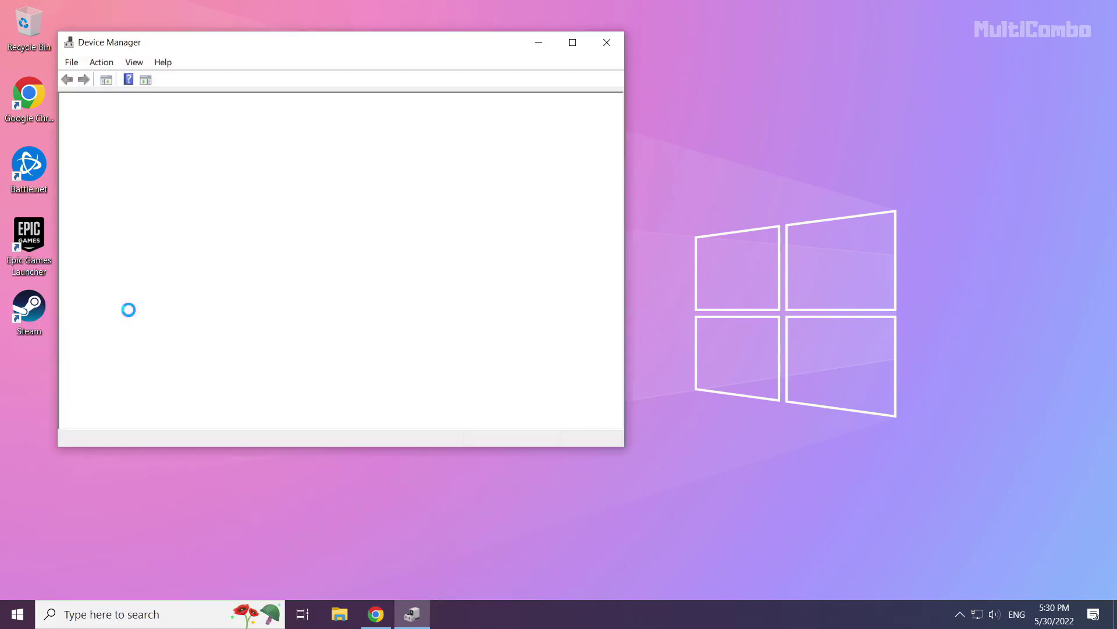
{"action": "left_click_drag", "start_coordinate": [260, 48], "coordinate": [474, 109]}
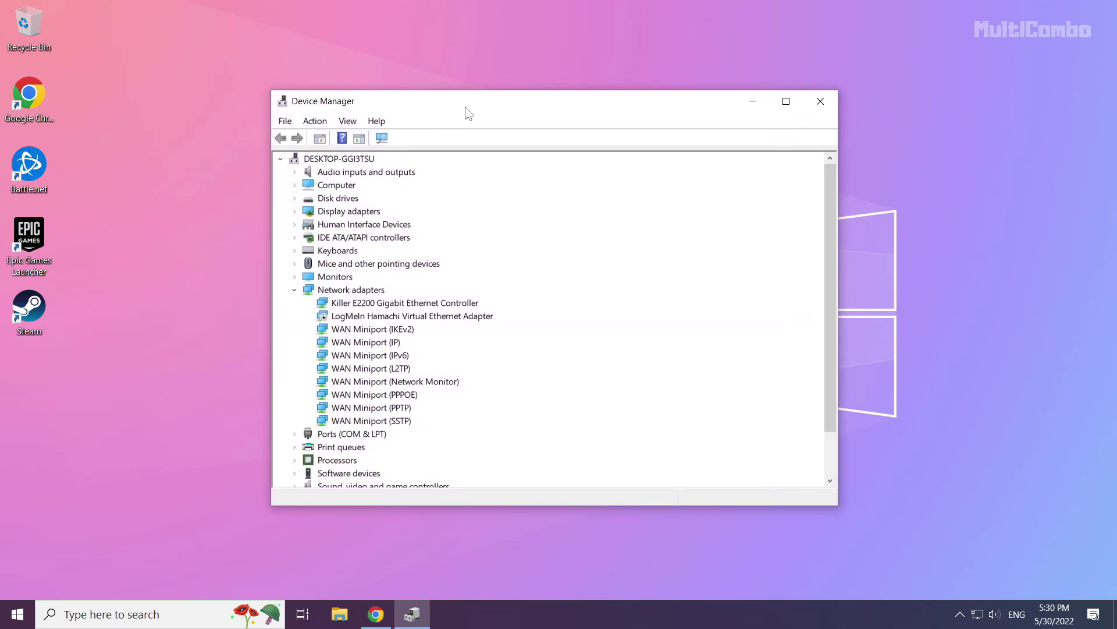
{"action": "left_click", "coordinate": [310, 212]}
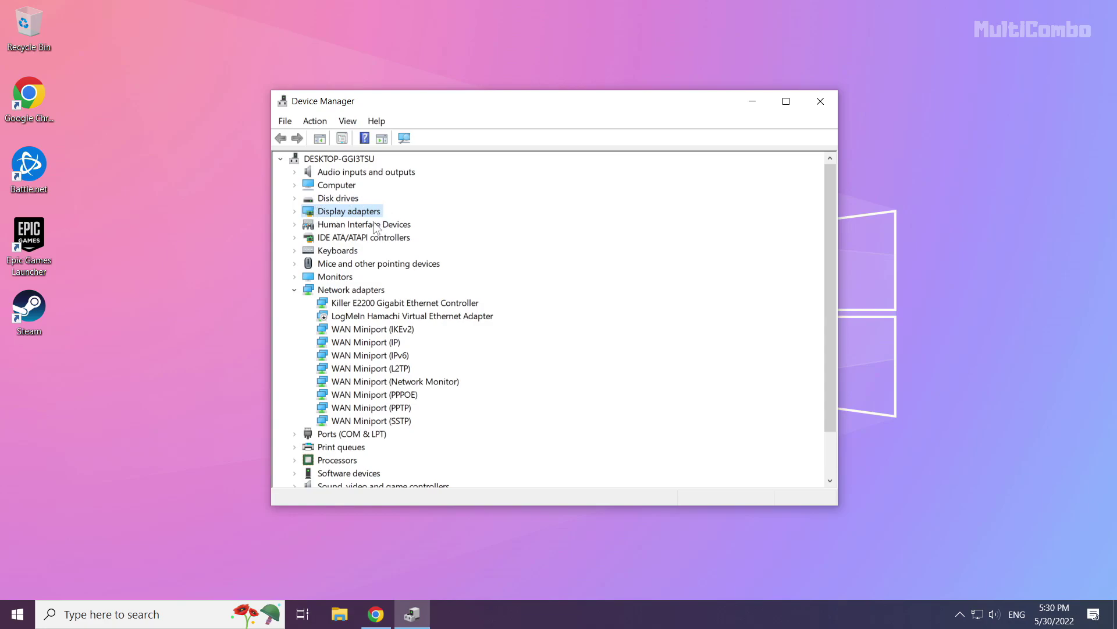
{"action": "left_click", "coordinate": [295, 212]}
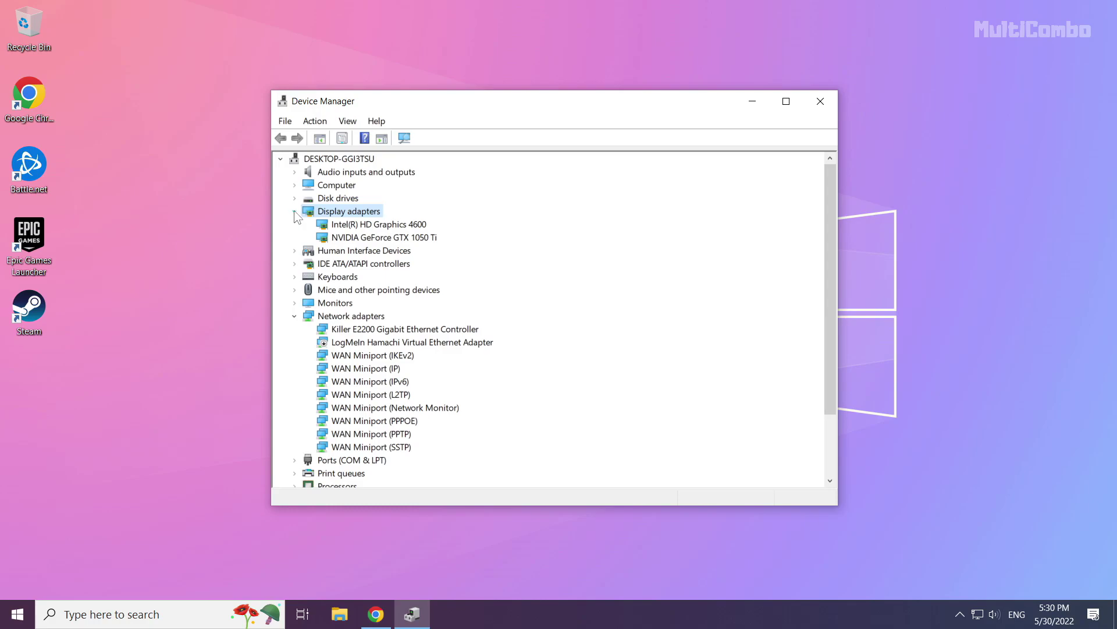
{"action": "left_click", "coordinate": [361, 238]}
{"action": "left_click", "coordinate": [364, 227]}
{"action": "left_click", "coordinate": [365, 239]}
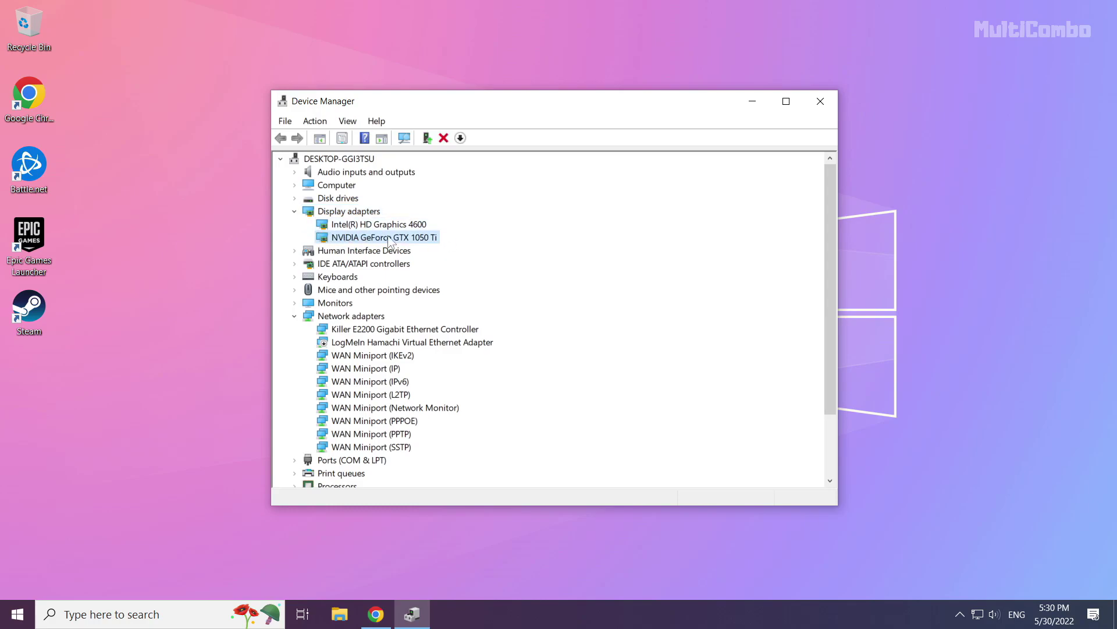
Search automatically for a newer NVIDIA GeForce GTX 1050 Ti driver; the best is already installed
{"action": "right_click", "coordinate": [365, 240]}
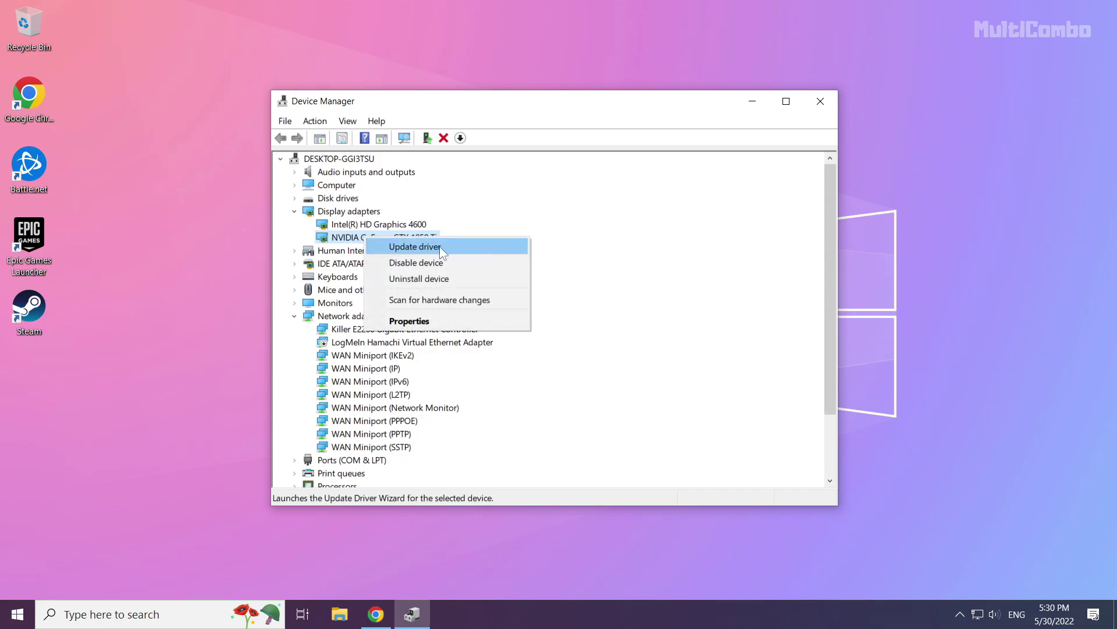
{"action": "left_click", "coordinate": [432, 247]}
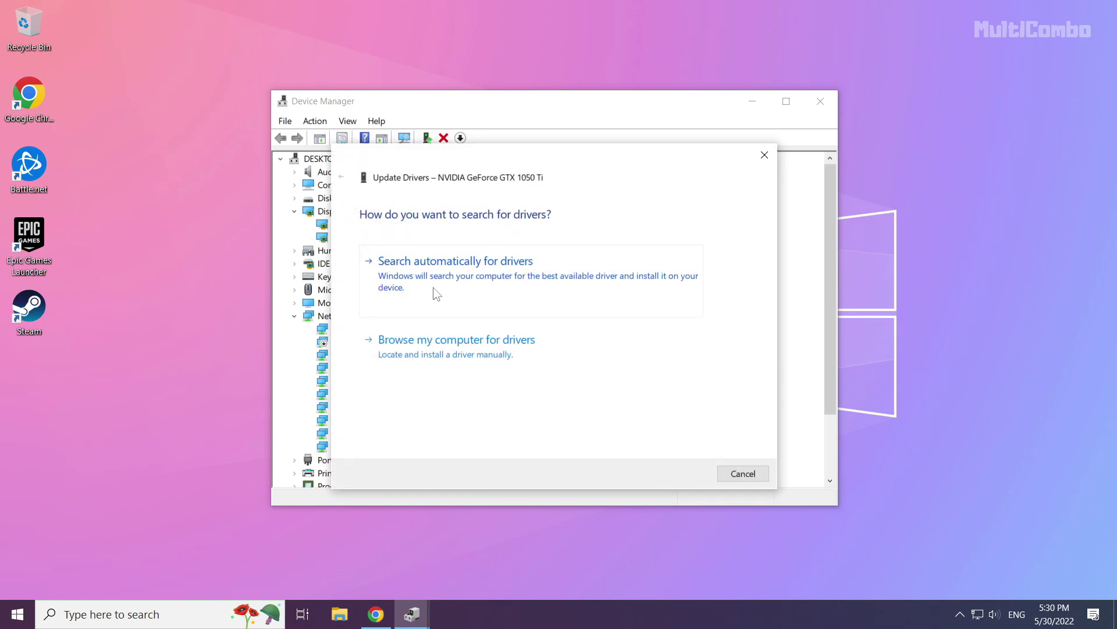
{"action": "left_click", "coordinate": [499, 291]}
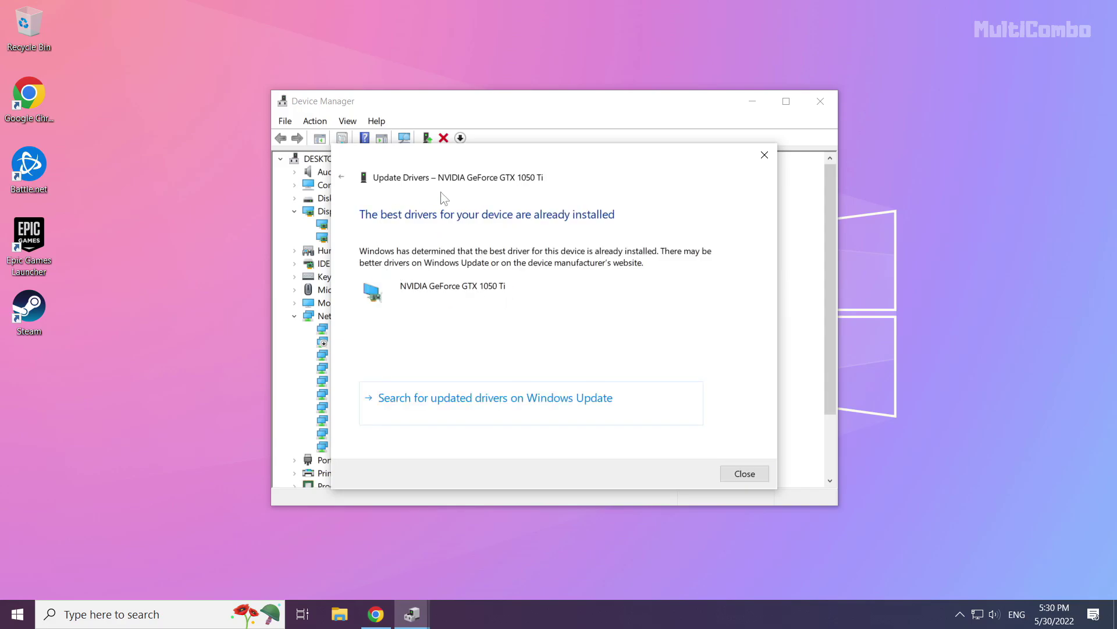
{"action": "left_click", "coordinate": [751, 475]}
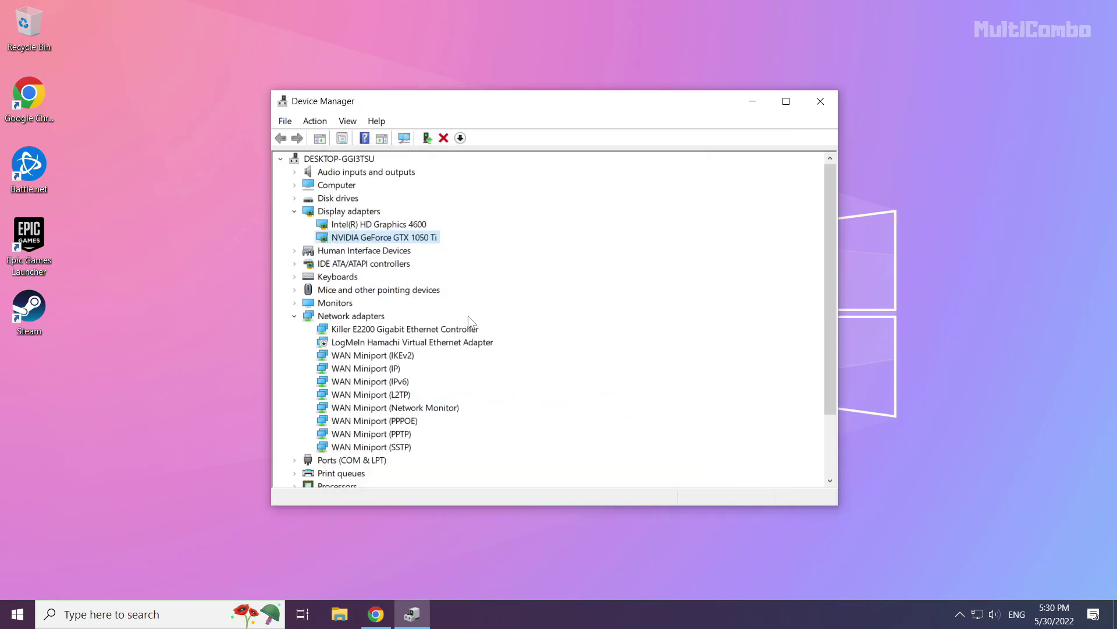
Search automatically for a newer Intel(R) HD Graphics 4600 driver; the best is already installed
{"action": "left_click", "coordinate": [350, 227]}
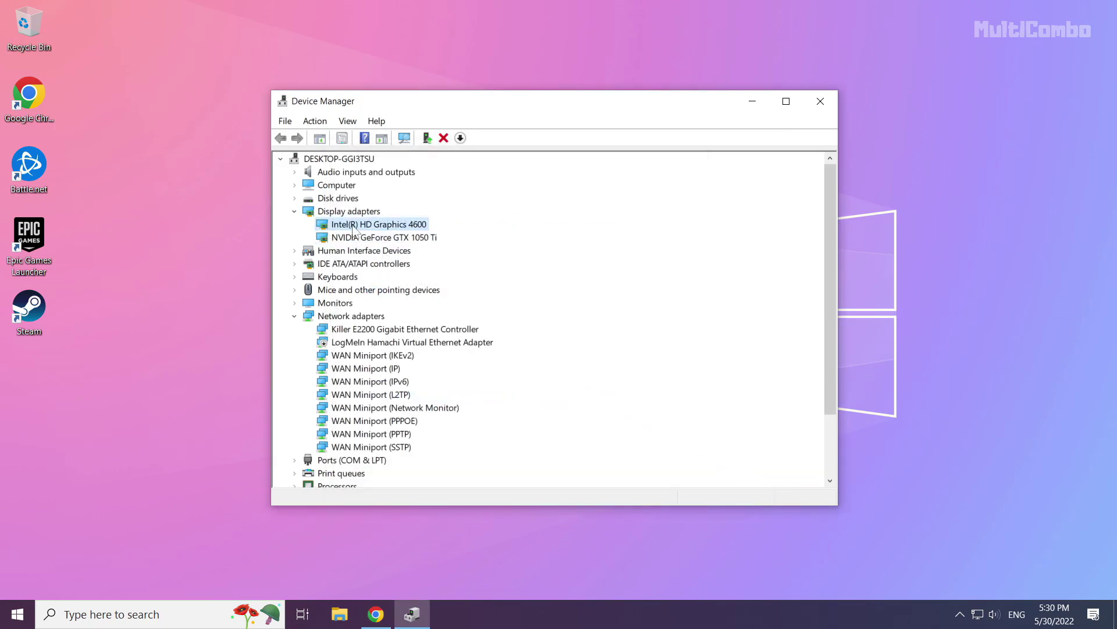
{"action": "right_click", "coordinate": [377, 225]}
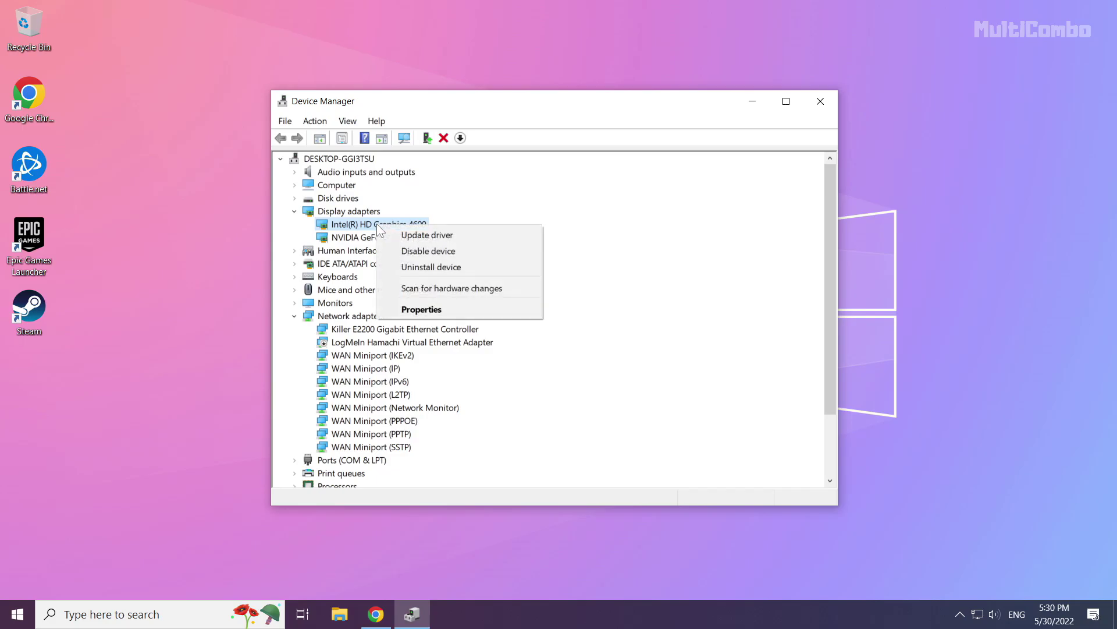
{"action": "left_click", "coordinate": [469, 239]}
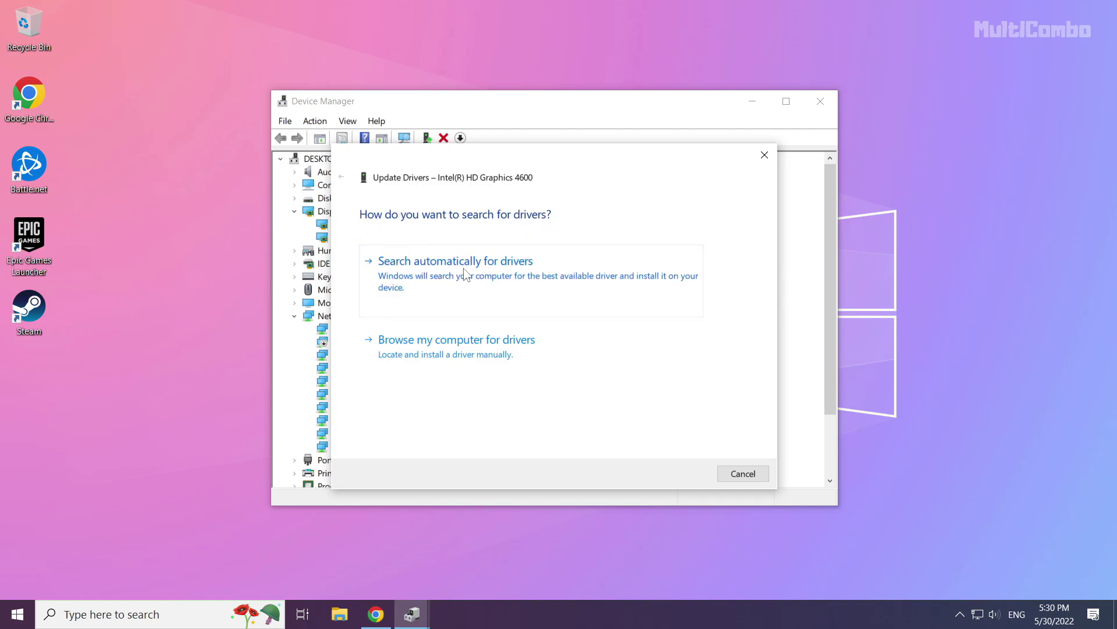
{"action": "left_click", "coordinate": [462, 298]}
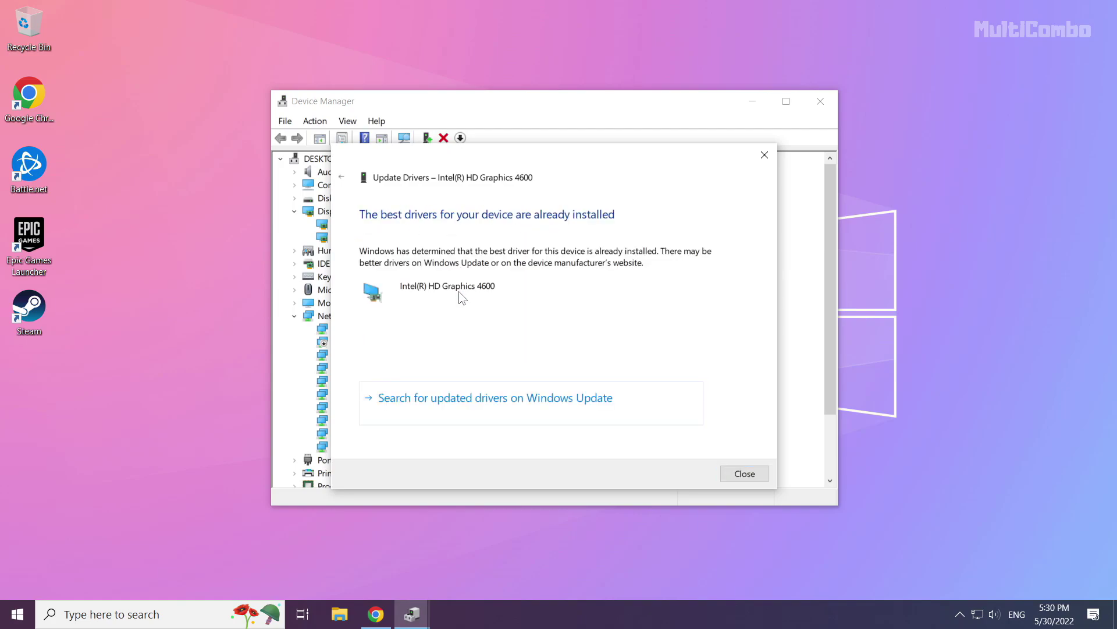
{"action": "left_click", "coordinate": [749, 474]}
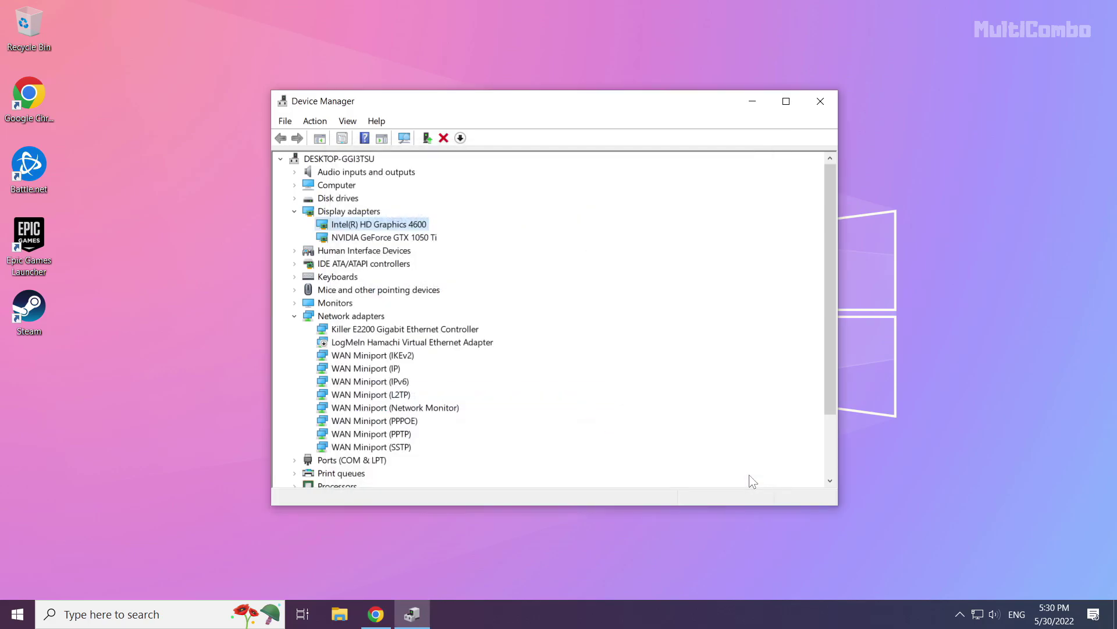
Close Device Manager and search Windows for 'update'
{"action": "left_click", "coordinate": [821, 102]}
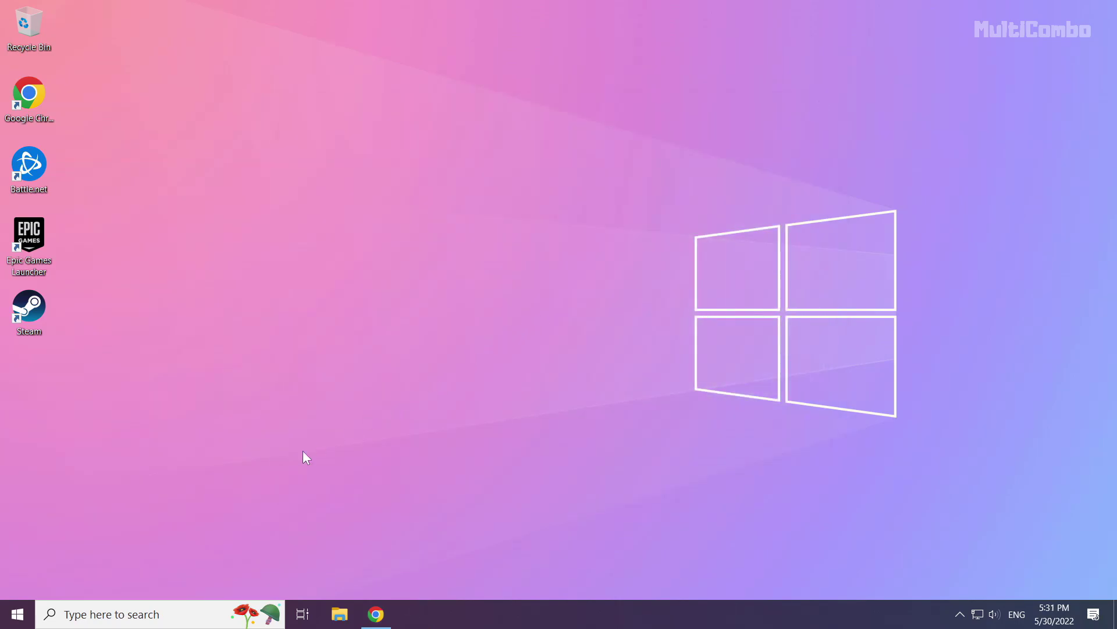
{"action": "left_click", "coordinate": [138, 616]}
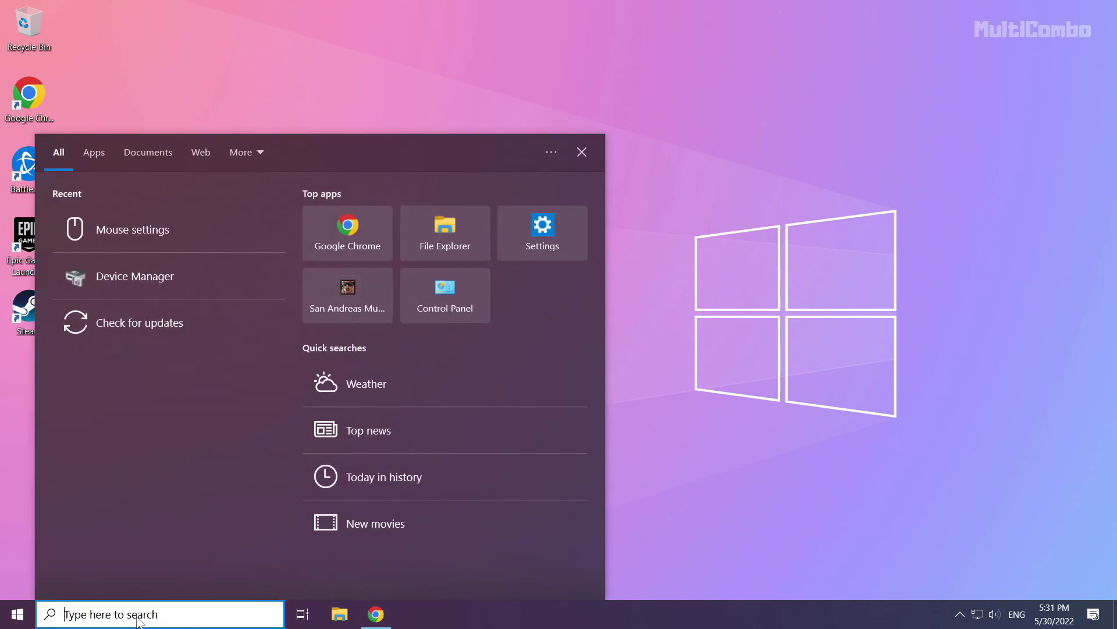
{"action": "type", "text": "update"}
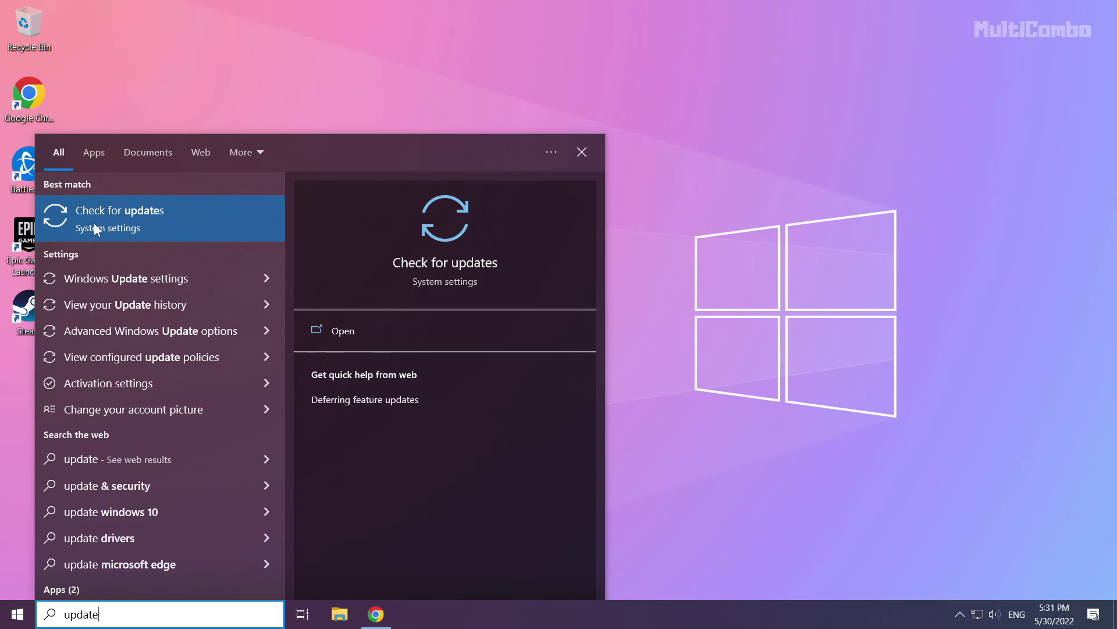
Check for Windows updates until it reports 'You're up to date', then close Settings
{"action": "left_click", "coordinate": [155, 220]}
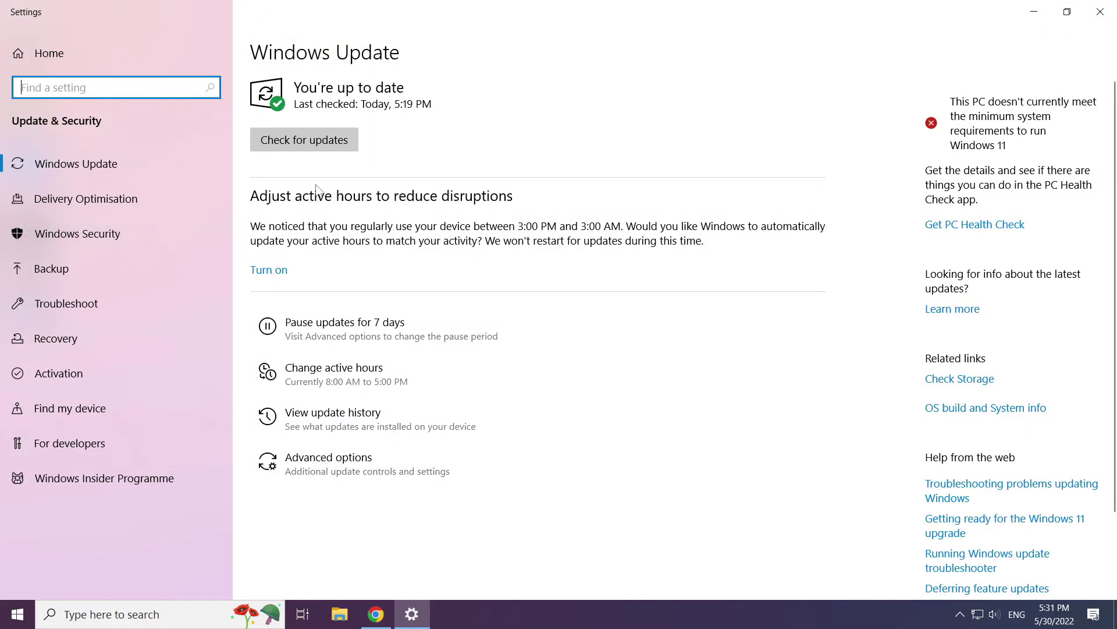
{"action": "left_click", "coordinate": [341, 145]}
{"action": "left_click", "coordinate": [306, 141]}
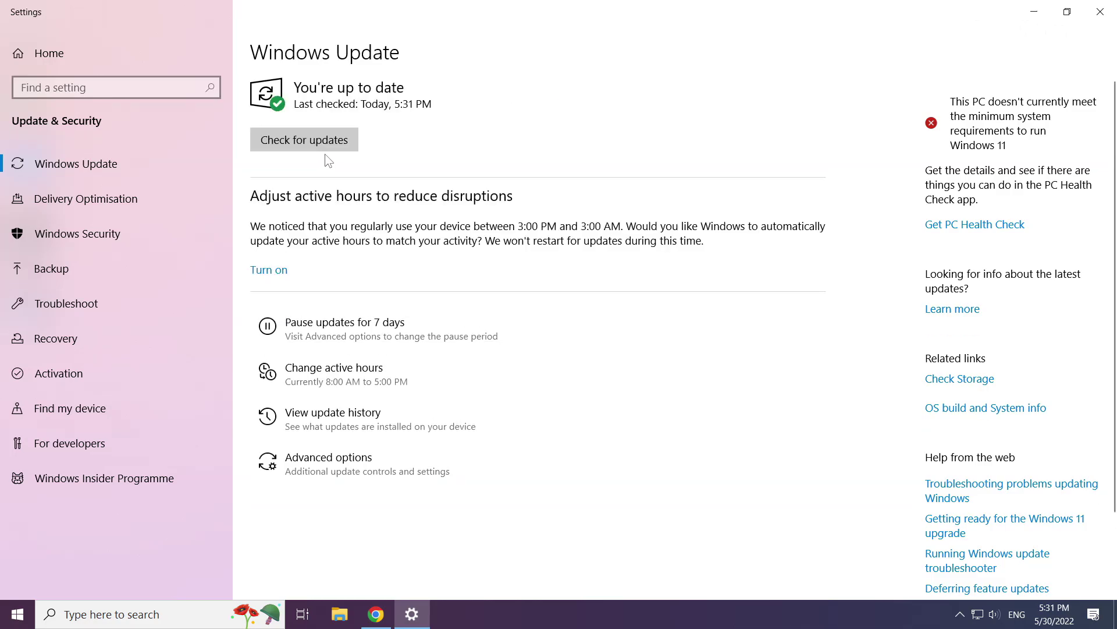
{"action": "left_click", "coordinate": [1102, 13]}
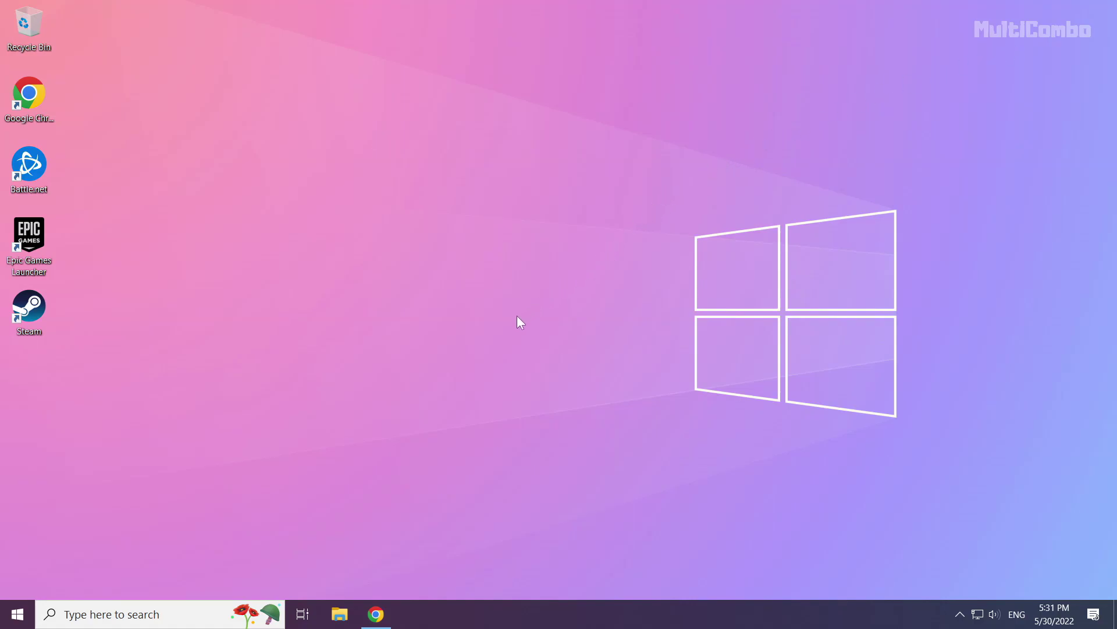
Download the DirectX End-User Runtime Web Installer from the Chrome page
{"action": "left_click", "coordinate": [382, 622]}
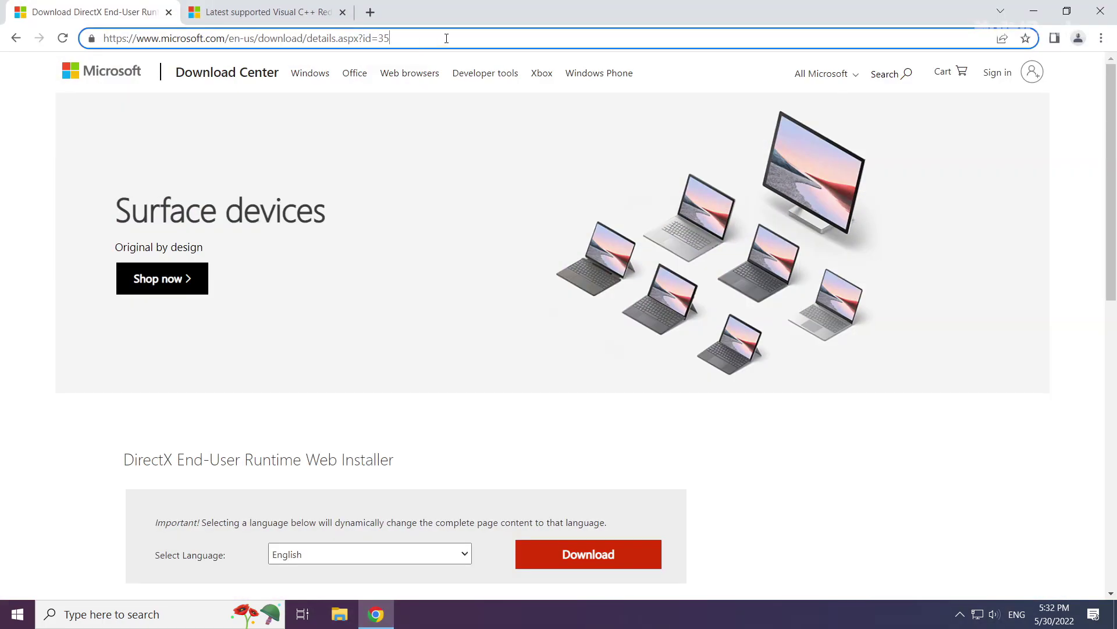
{"action": "left_click_drag", "start_coordinate": [447, 38], "coordinate": [469, 35]}
{"action": "left_click", "coordinate": [460, 426]}
{"action": "scroll", "coordinate": [446, 423], "scroll_direction": "down", "scroll_amount": 1}
{"action": "scroll", "coordinate": [448, 424], "scroll_direction": "down", "scroll_amount": 2}
{"action": "left_click_drag", "start_coordinate": [407, 318], "coordinate": [109, 312]}
{"action": "left_click", "coordinate": [108, 311]}
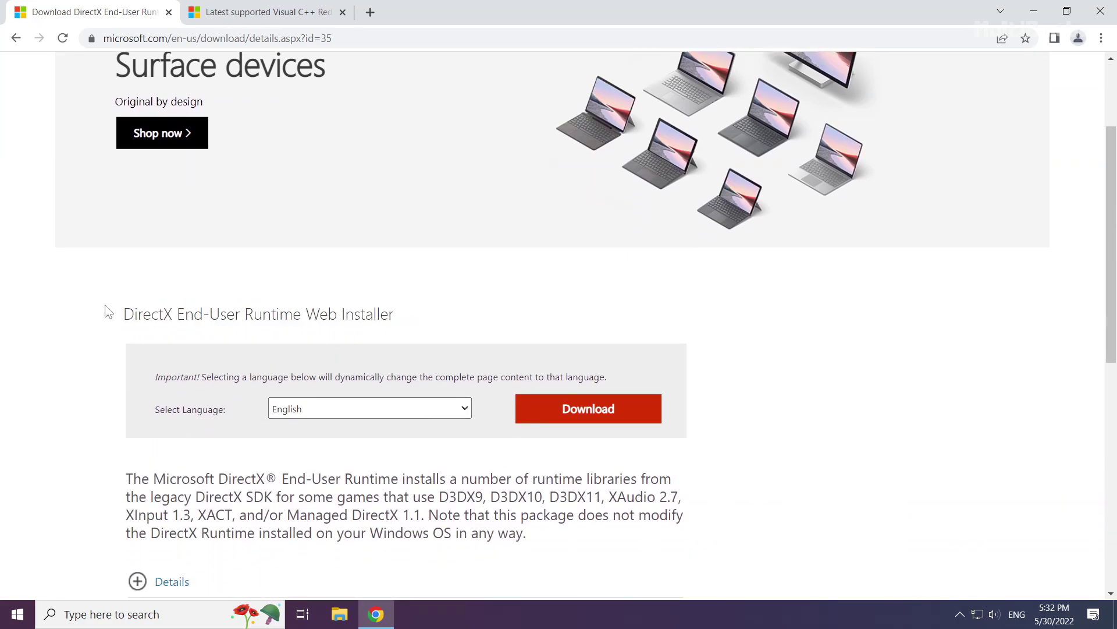
{"action": "left_click", "coordinate": [592, 418]}
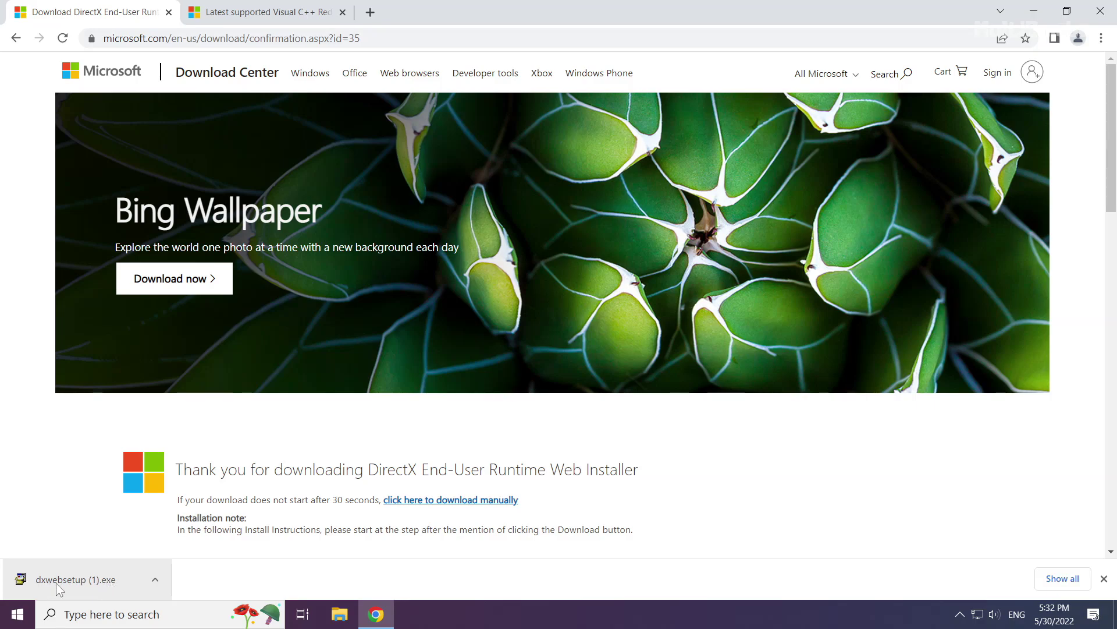
Run dxwebsetup (1).exe, accept the license, skip the Bing Bar, and finish setup
{"action": "left_click", "coordinate": [75, 575]}
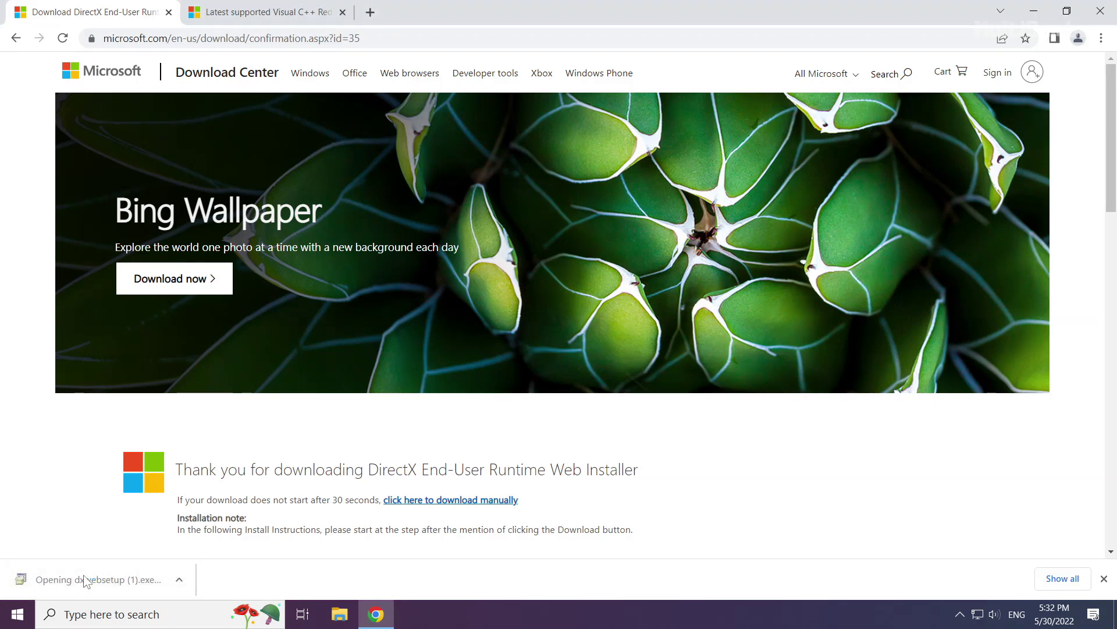
{"action": "left_click_drag", "start_coordinate": [225, 47], "coordinate": [547, 198]}
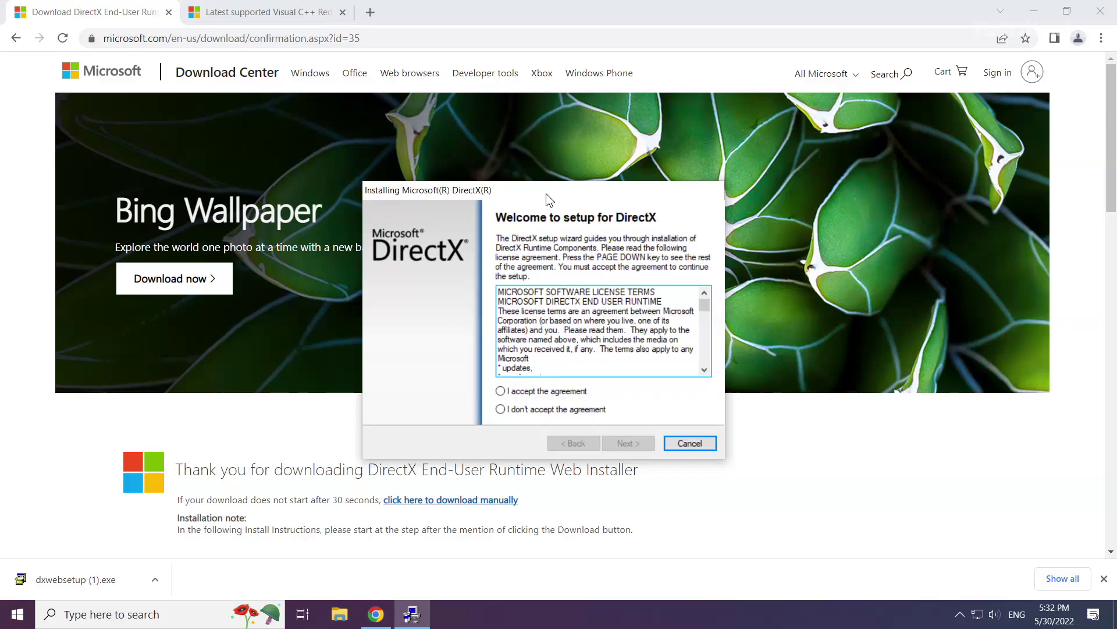
{"action": "left_click", "coordinate": [707, 315]}
{"action": "left_click_drag", "start_coordinate": [707, 315], "coordinate": [707, 366]}
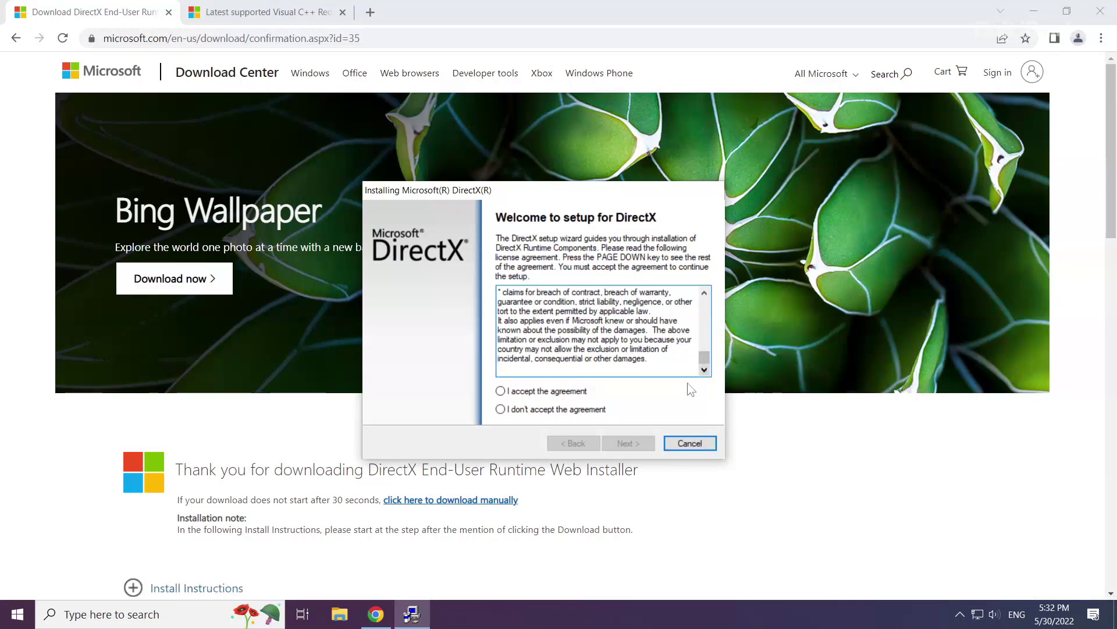
{"action": "left_click", "coordinate": [501, 392]}
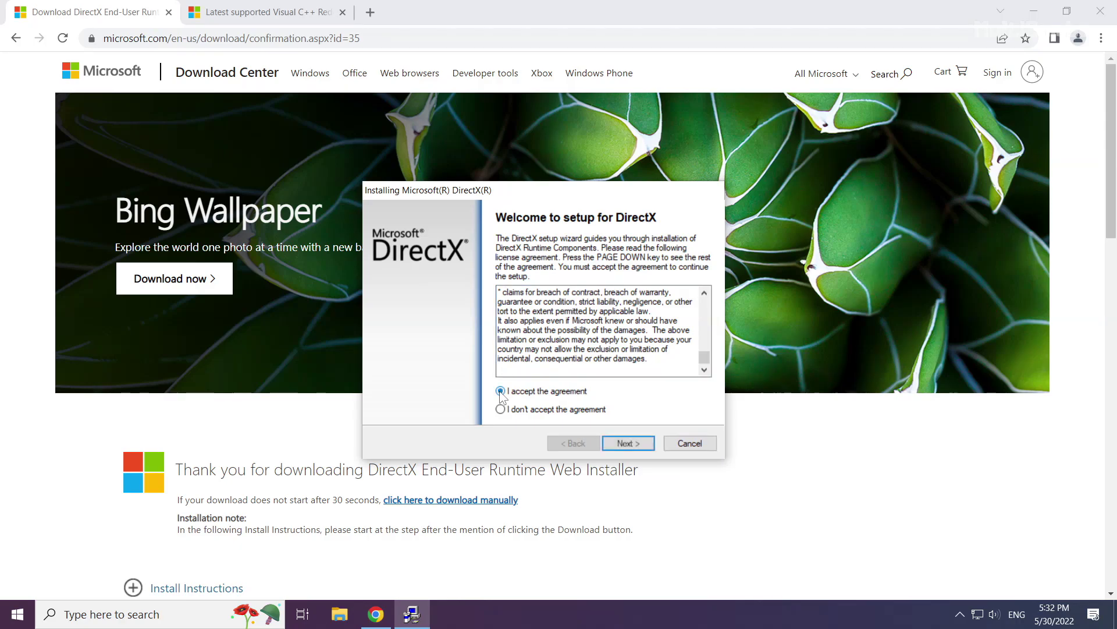
{"action": "left_click", "coordinate": [626, 444]}
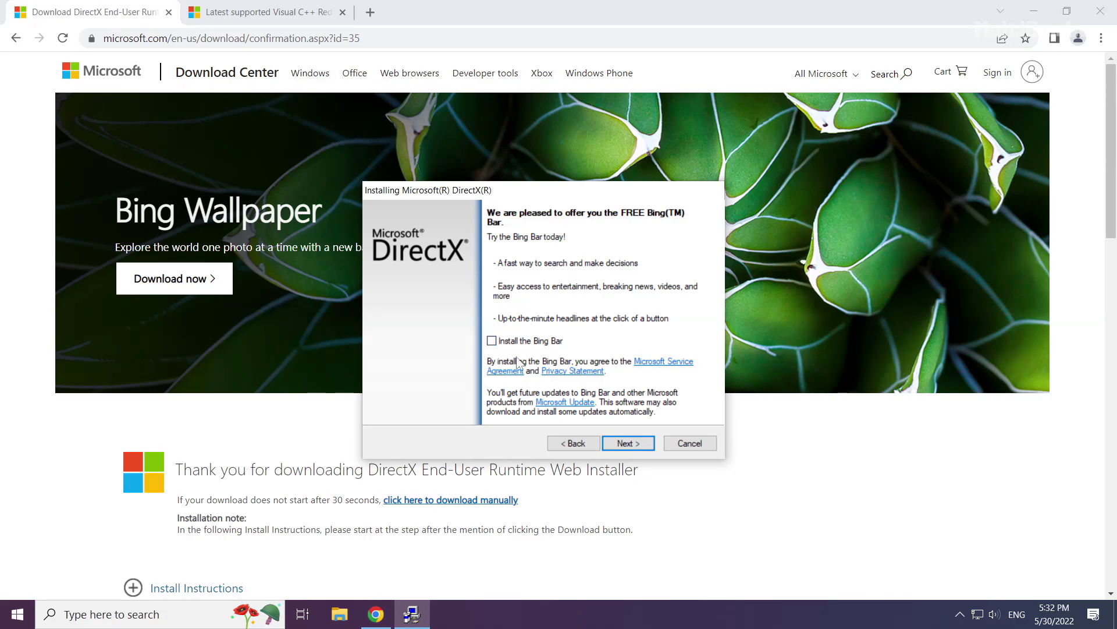
{"action": "left_click", "coordinate": [626, 443]}
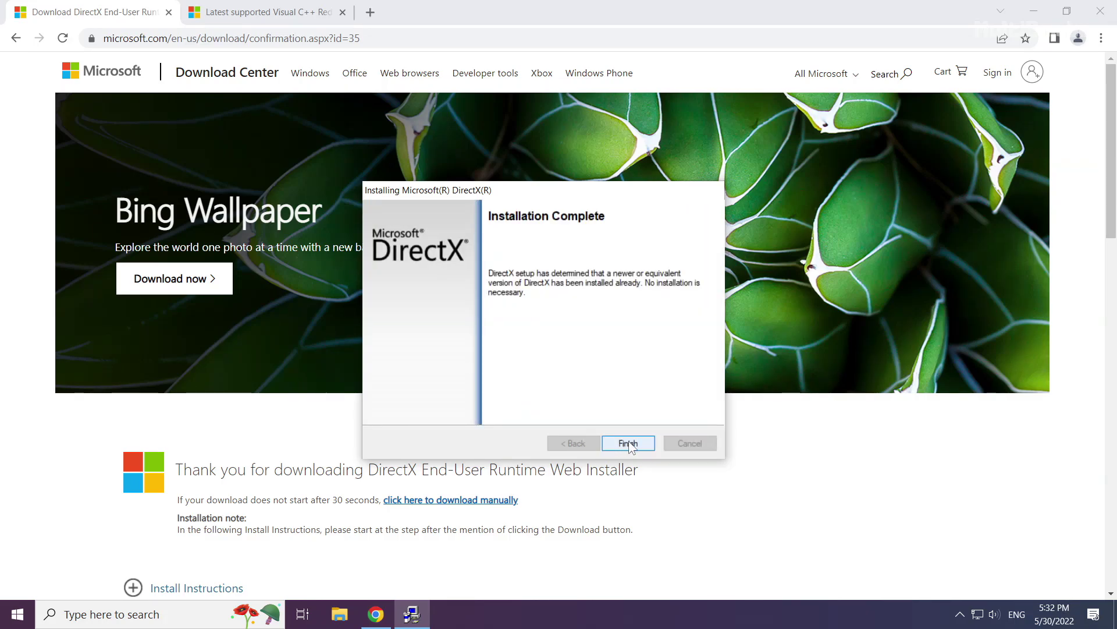
{"action": "left_click", "coordinate": [629, 443]}
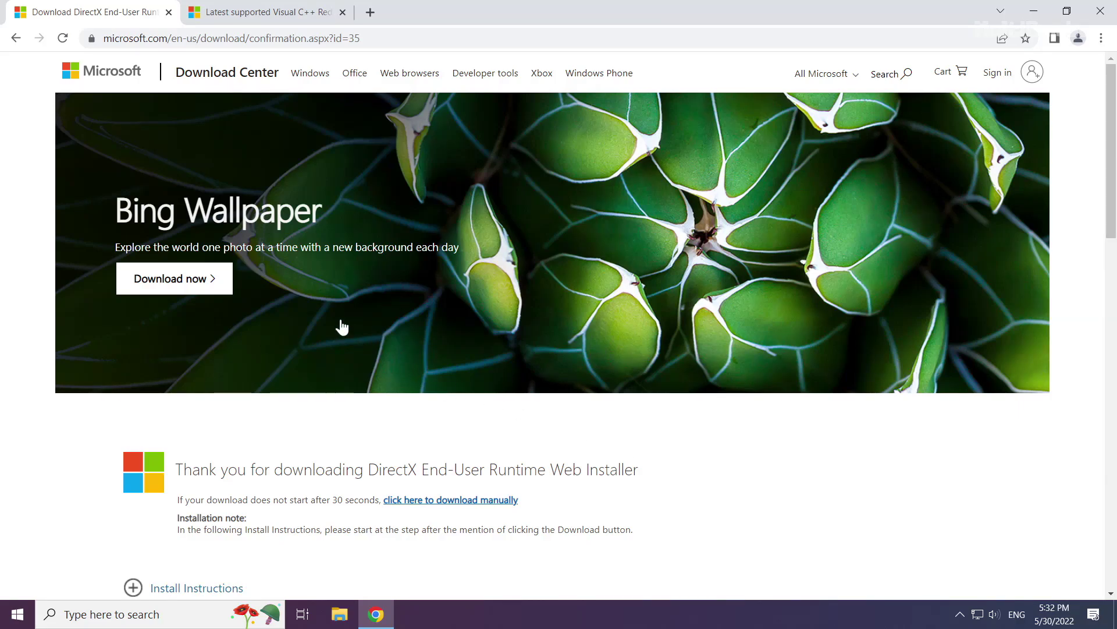
Close the DirectX download tab to return to the Visual C++ Redistributable page
{"action": "left_click", "coordinate": [169, 12]}
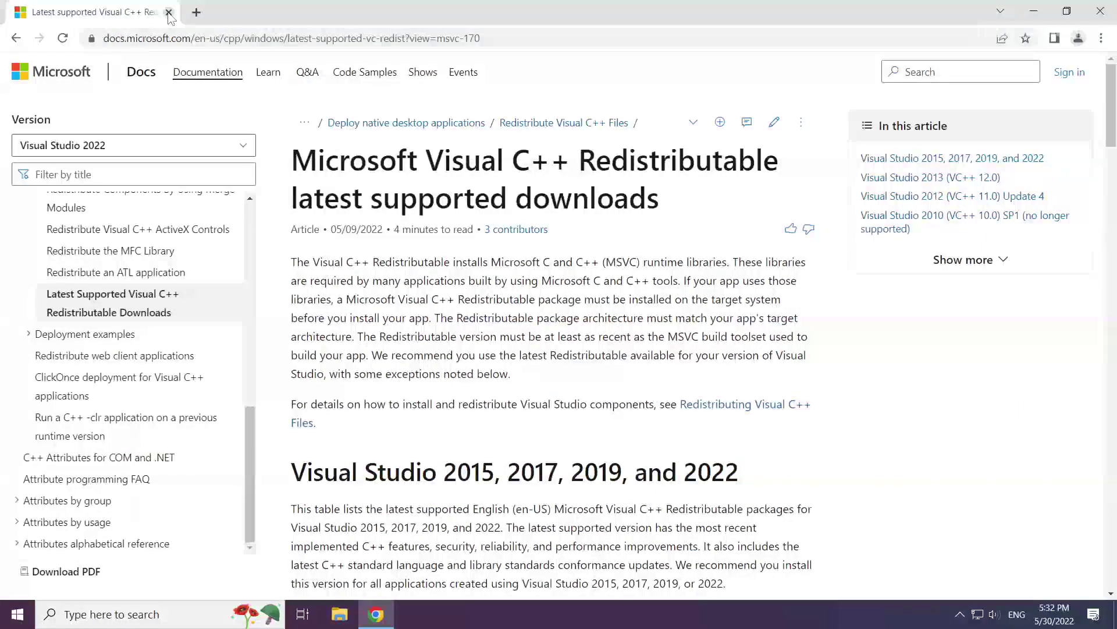
{"action": "mouse_move", "coordinate": [580, 38]}
{"action": "left_mouse_down"}
{"action": "mouse_move", "coordinate": [103, 38]}
{"action": "mouse_move", "coordinate": [580, 34]}
{"action": "left_mouse_up"}
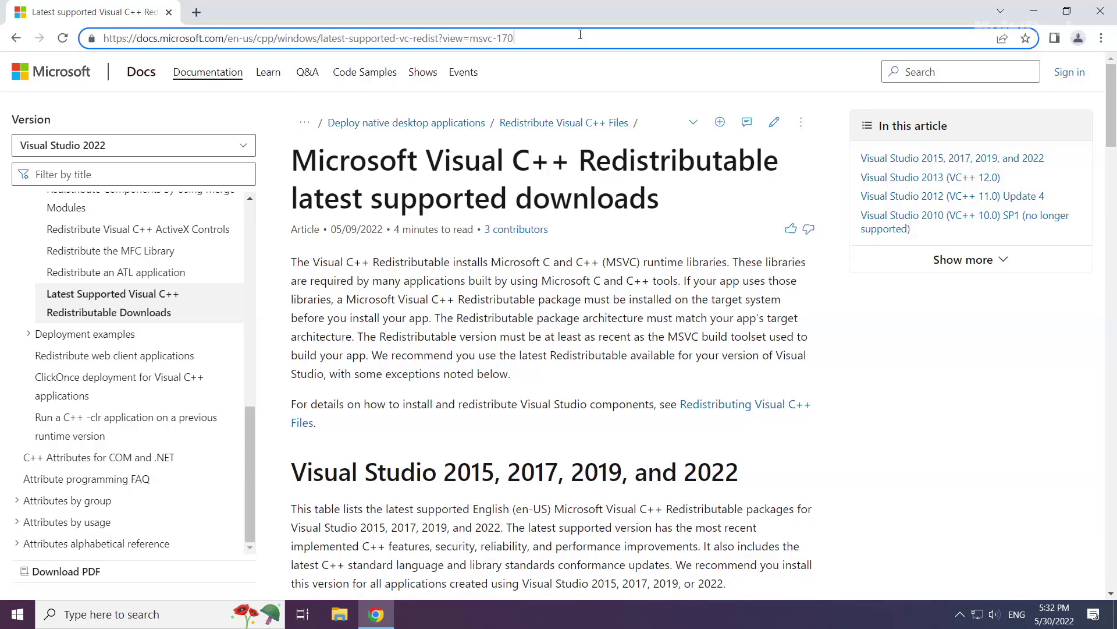
{"action": "left_click", "coordinate": [407, 110]}
{"action": "left_click_drag", "start_coordinate": [291, 160], "coordinate": [574, 162]}
{"action": "left_click_drag", "start_coordinate": [301, 433], "coordinate": [763, 474]}
{"action": "left_click", "coordinate": [763, 475]}
Download the ARM64, X86 and X64 Visual Studio 2015–2022 vc_redist installers
{"action": "scroll", "coordinate": [560, 449], "scroll_direction": "down", "scroll_amount": 4}
{"action": "scroll", "coordinate": [559, 449], "scroll_direction": "down", "scroll_amount": 1}
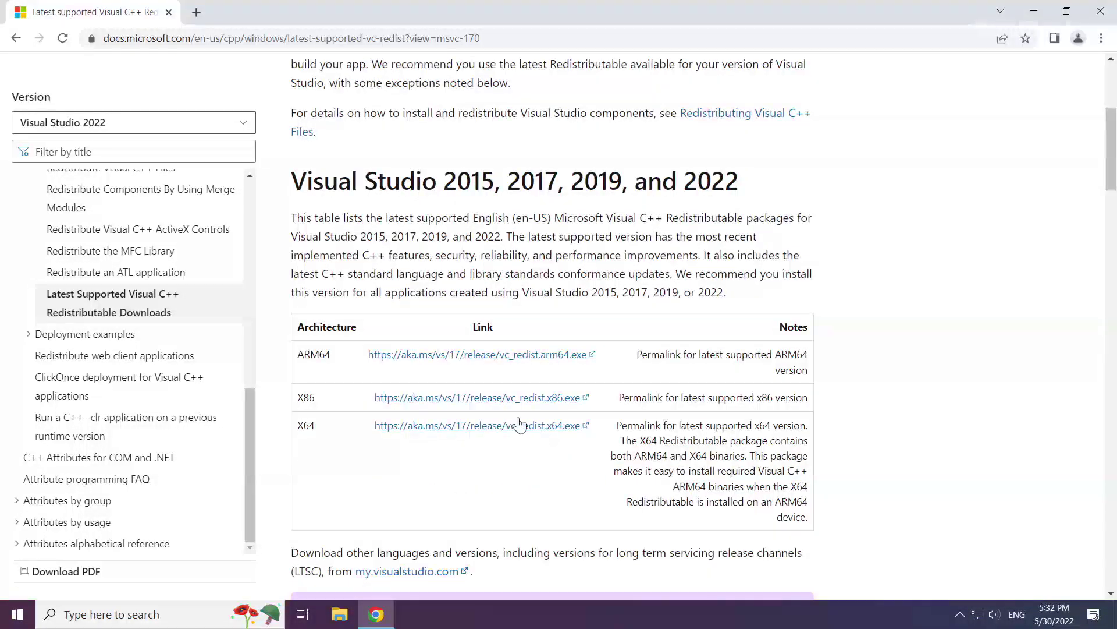
{"action": "left_click_drag", "start_coordinate": [298, 351], "coordinate": [625, 427]}
{"action": "left_click", "coordinate": [440, 359]}
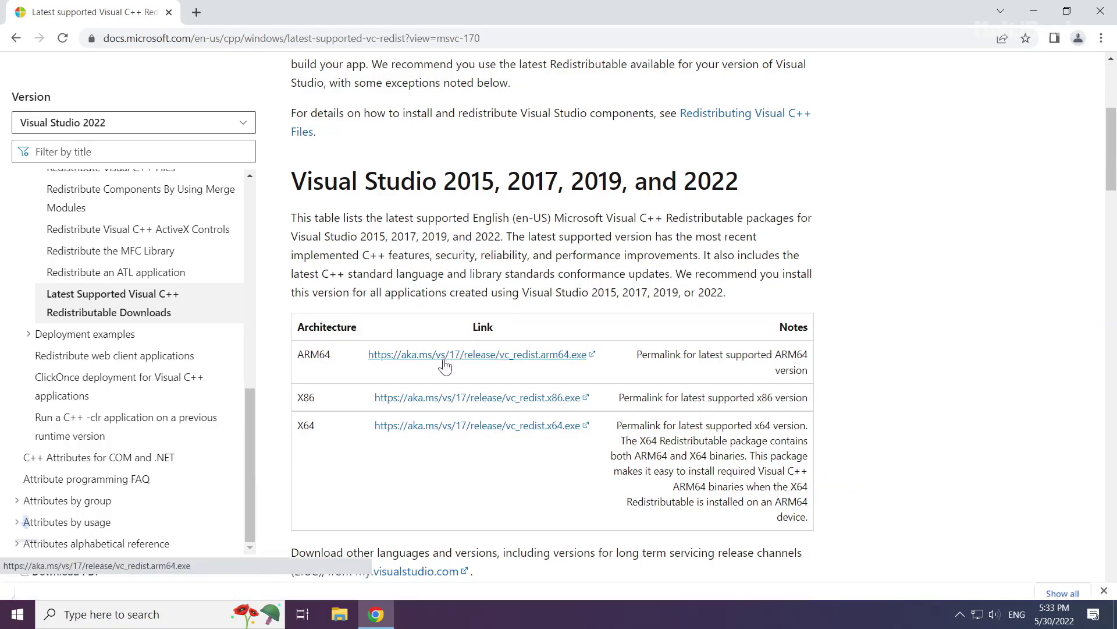
{"action": "left_click", "coordinate": [449, 401]}
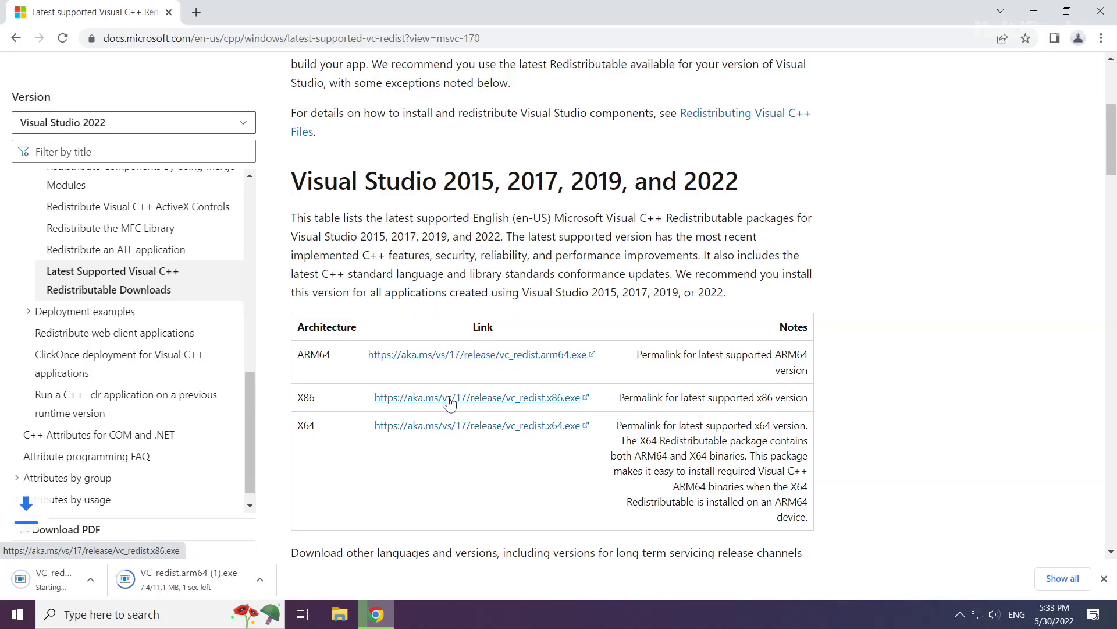
{"action": "left_click", "coordinate": [437, 431]}
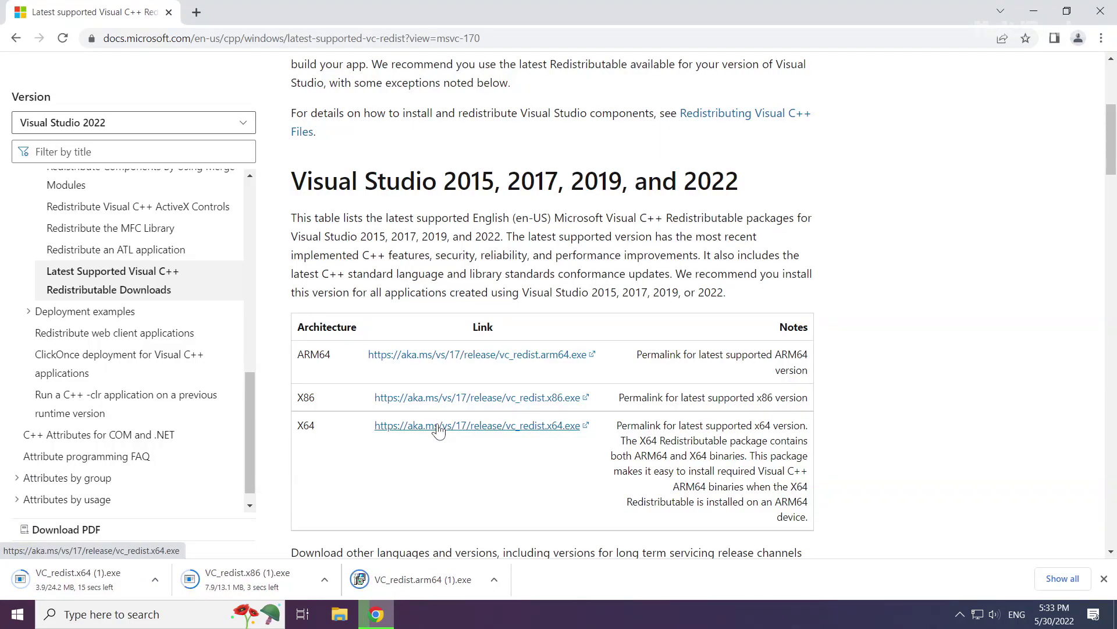
Run the ARM64 vc_redist installer, agreeing to the license terms and starting the install
{"action": "left_click", "coordinate": [433, 582]}
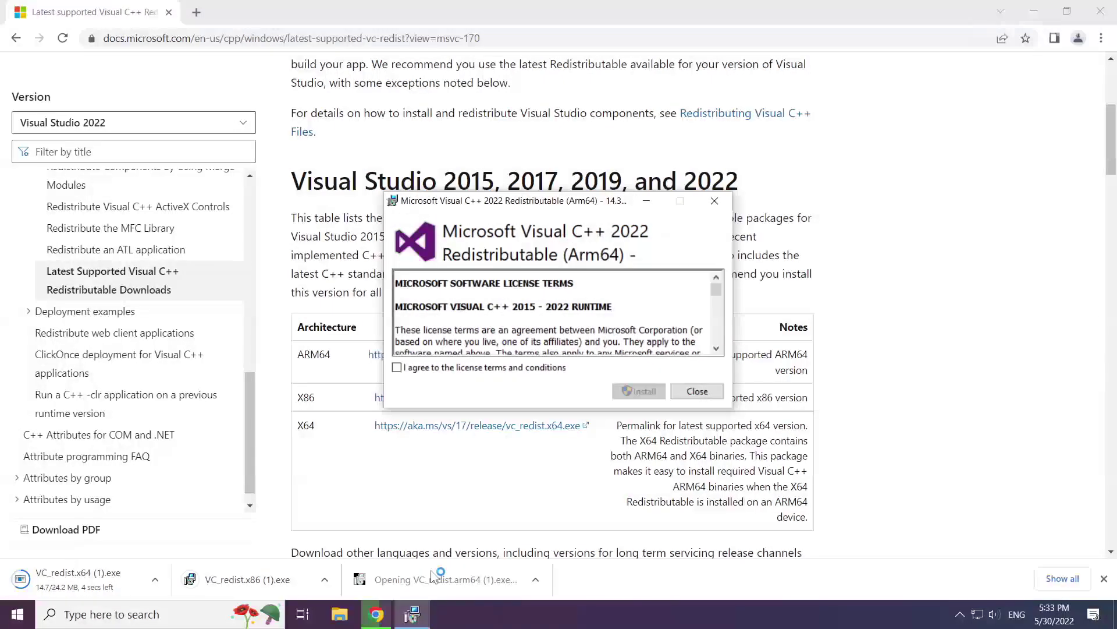
{"action": "left_click_drag", "start_coordinate": [716, 291], "coordinate": [717, 351]}
{"action": "left_click", "coordinate": [398, 367]}
{"action": "left_click", "coordinate": [636, 395]}
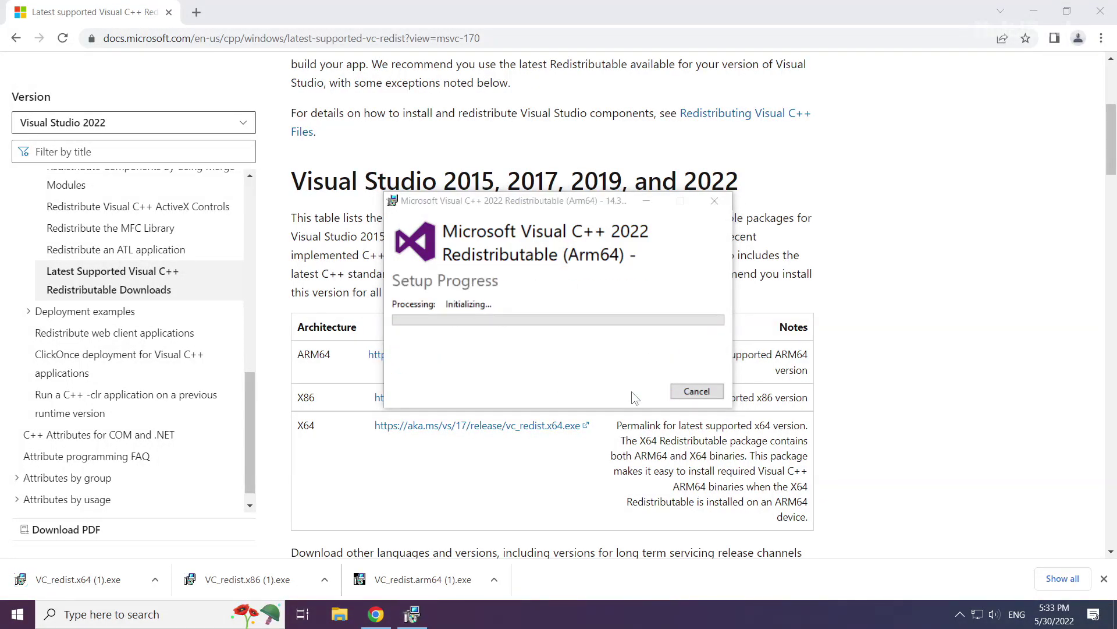
Install the x86 Visual C++ Redistributable 14.32.31326 with license accepted, then close without restarting
{"action": "left_click", "coordinate": [251, 575]}
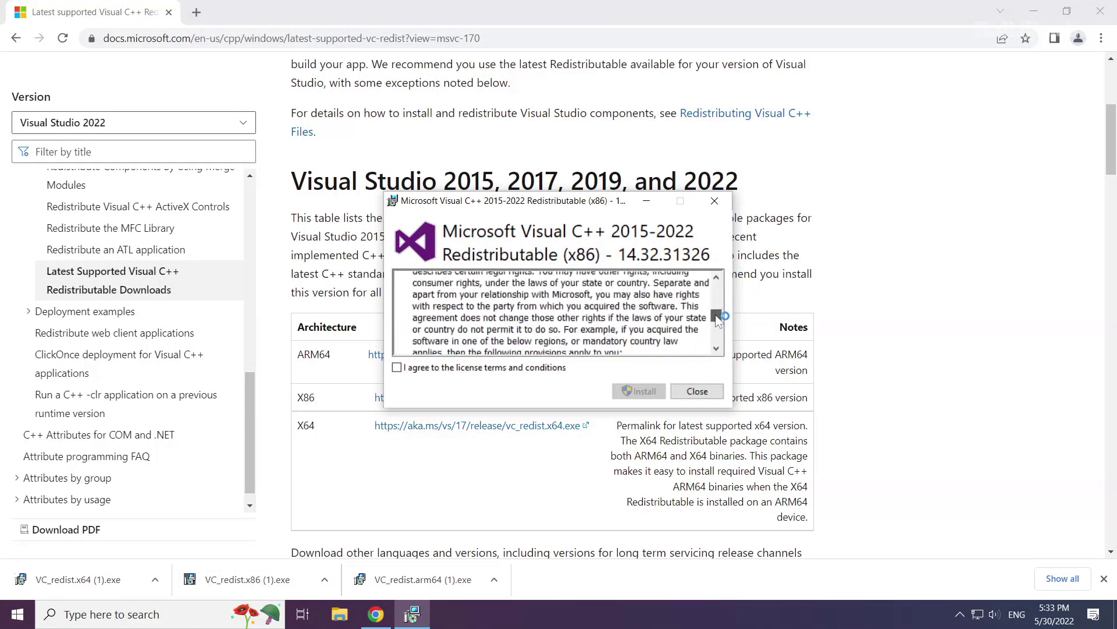
{"action": "left_click_drag", "start_coordinate": [716, 318], "coordinate": [714, 346]}
{"action": "left_click", "coordinate": [397, 367]}
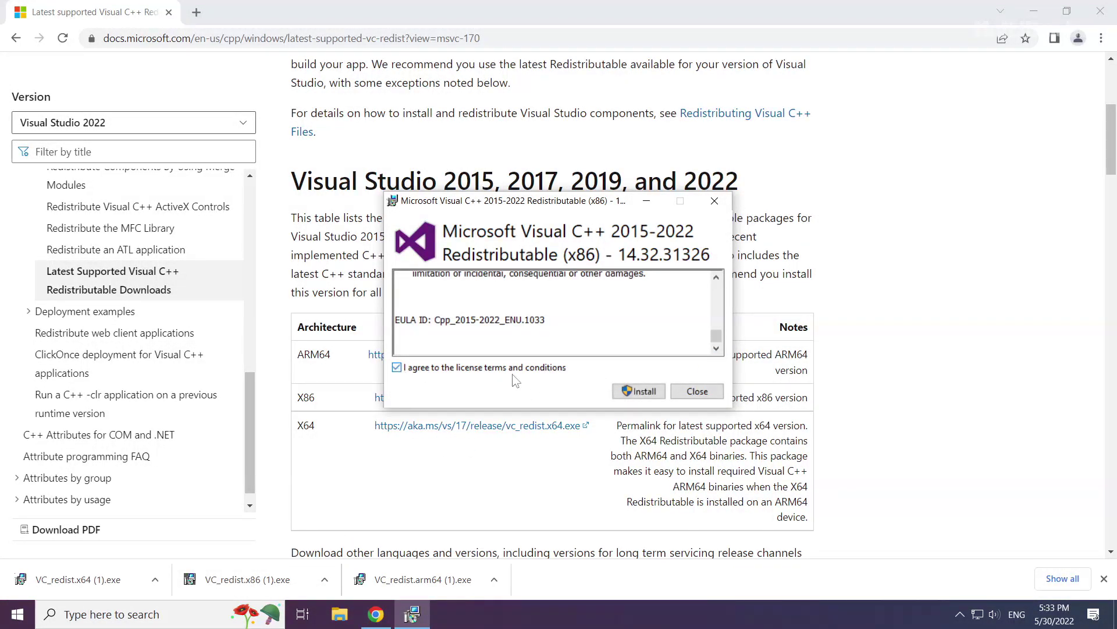
{"action": "left_click", "coordinate": [641, 392]}
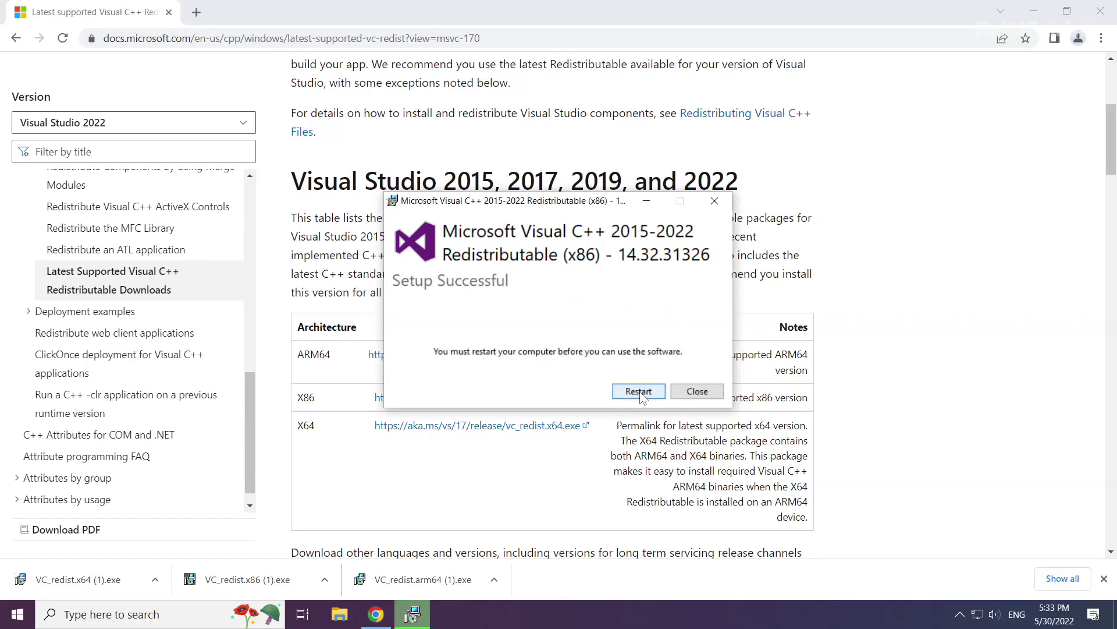
{"action": "left_click", "coordinate": [701, 395]}
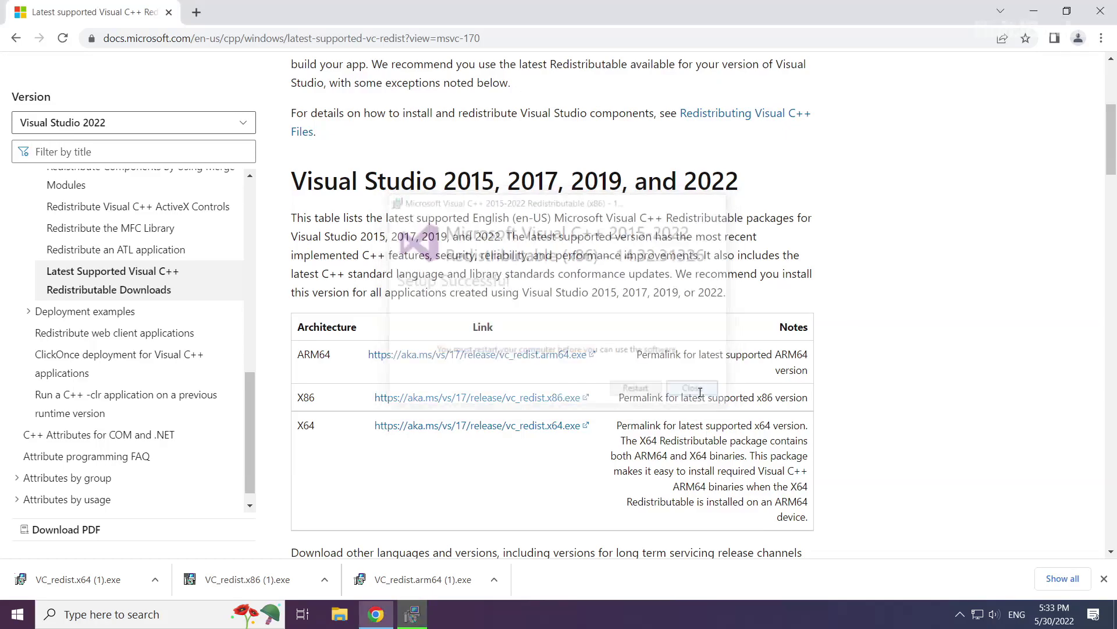
Install the x64 Visual C++ Redistributable 14.32.31326 after accepting its license, then close the installer and Chrome
{"action": "left_click", "coordinate": [85, 581]}
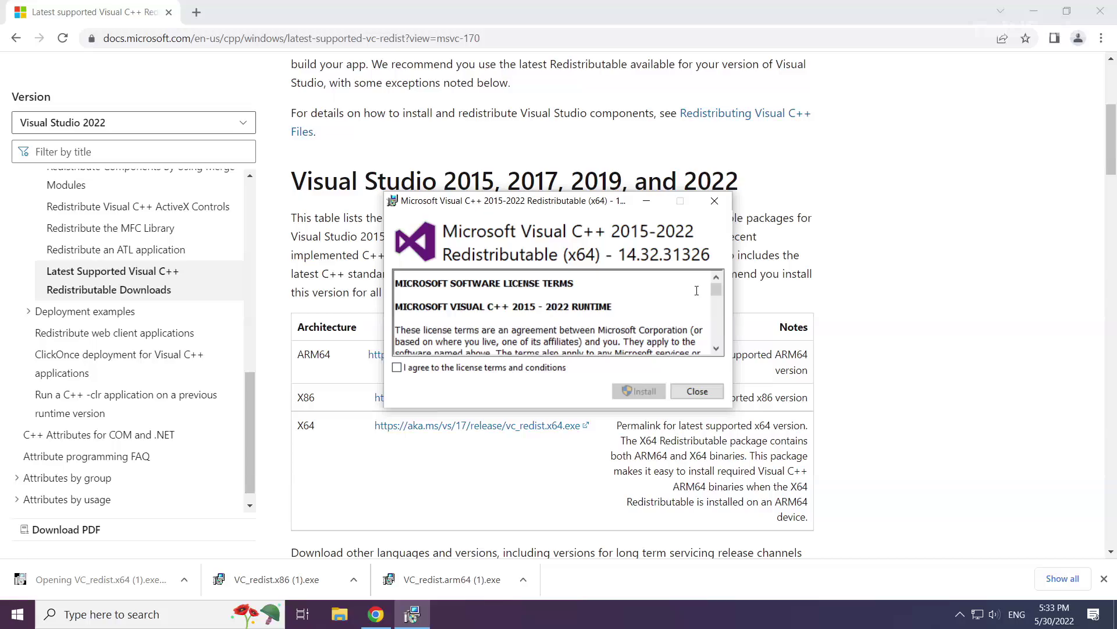
{"action": "left_click_drag", "start_coordinate": [716, 285], "coordinate": [717, 337]}
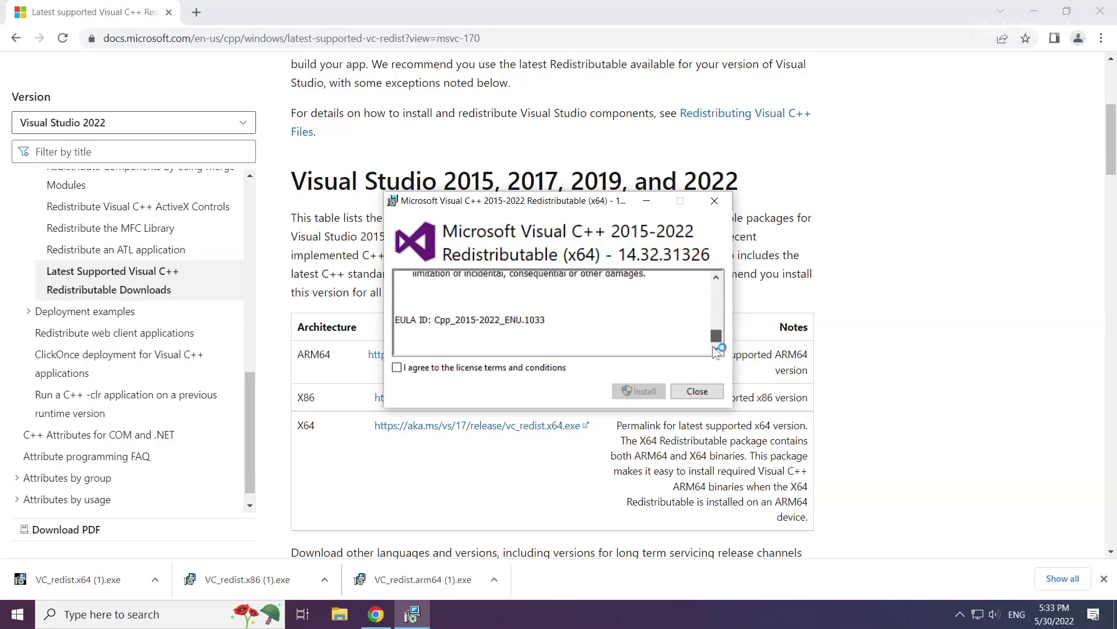
{"action": "left_click", "coordinate": [408, 372]}
{"action": "left_click", "coordinate": [642, 391]}
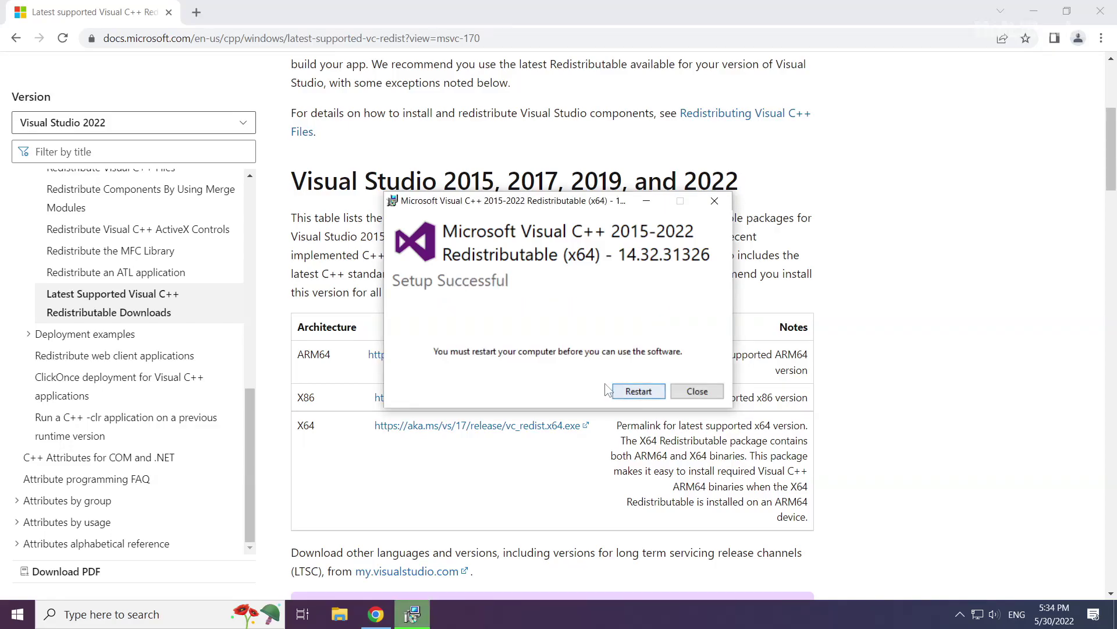
{"action": "left_click", "coordinate": [700, 393]}
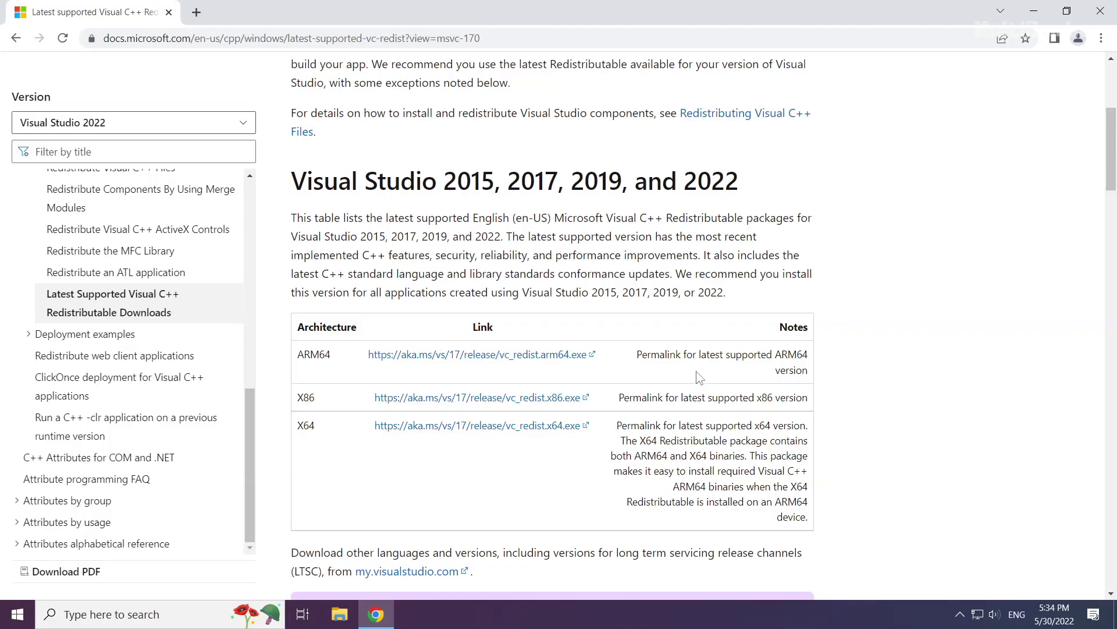
{"action": "left_click", "coordinate": [1102, 15]}
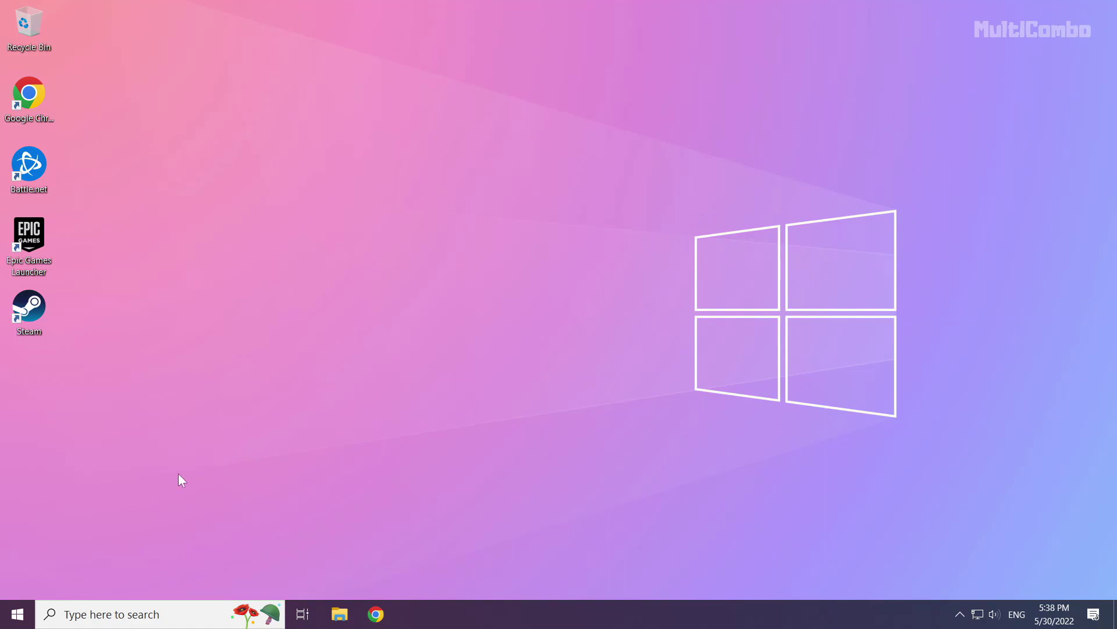
Launch Task Manager from the Start button's Win+X menu
{"action": "right_click", "coordinate": [19, 621]}
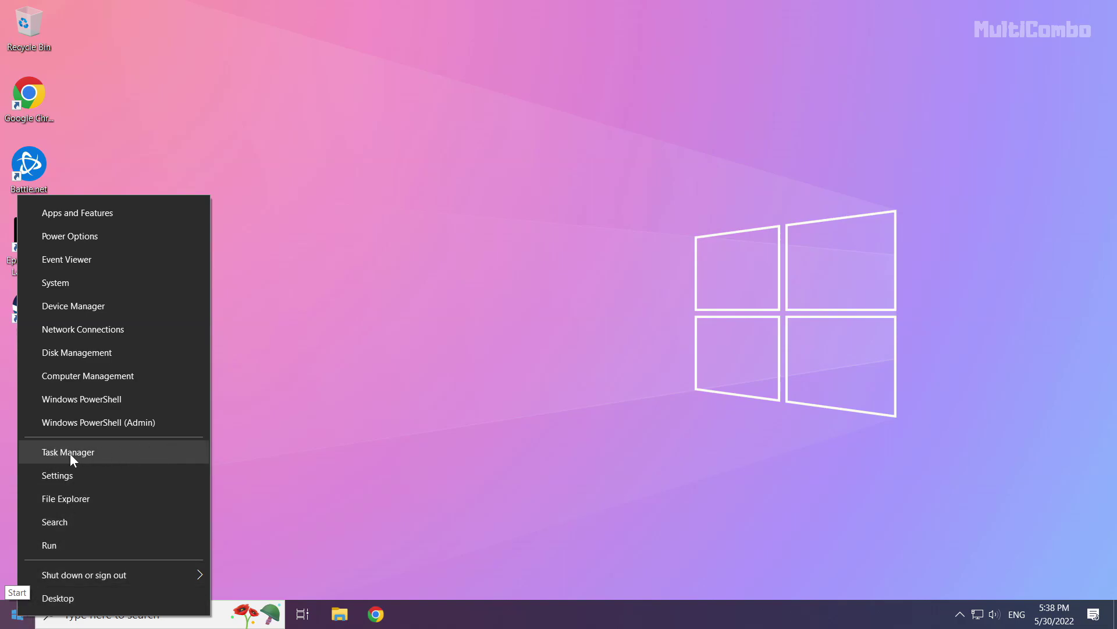
{"action": "left_click", "coordinate": [101, 449]}
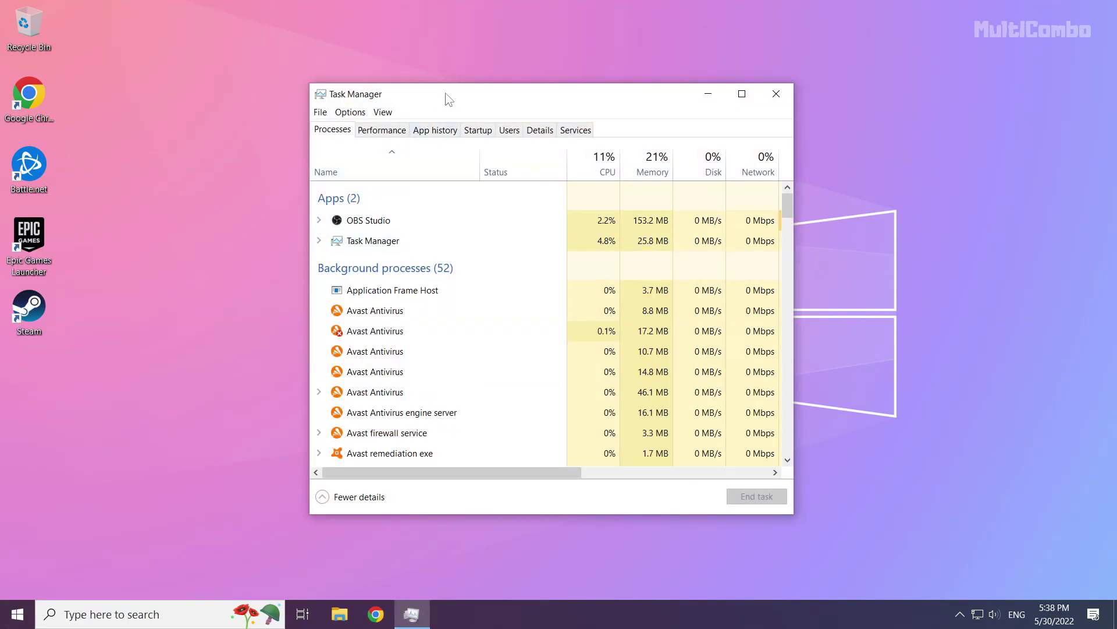
On the Startup tab, disable Microsoft Edge, Java Update Scheduler, Hamachi and Cortana, then close Task Manager
{"action": "left_click", "coordinate": [480, 135]}
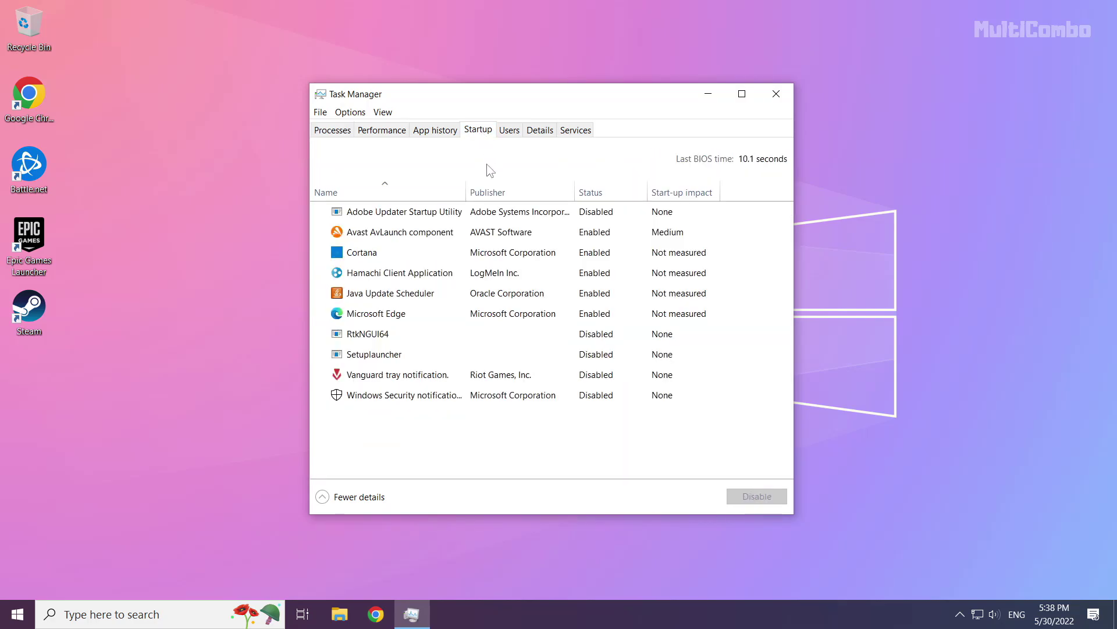
{"action": "left_click", "coordinate": [423, 312]}
{"action": "left_click", "coordinate": [752, 498]}
{"action": "left_click", "coordinate": [445, 299]}
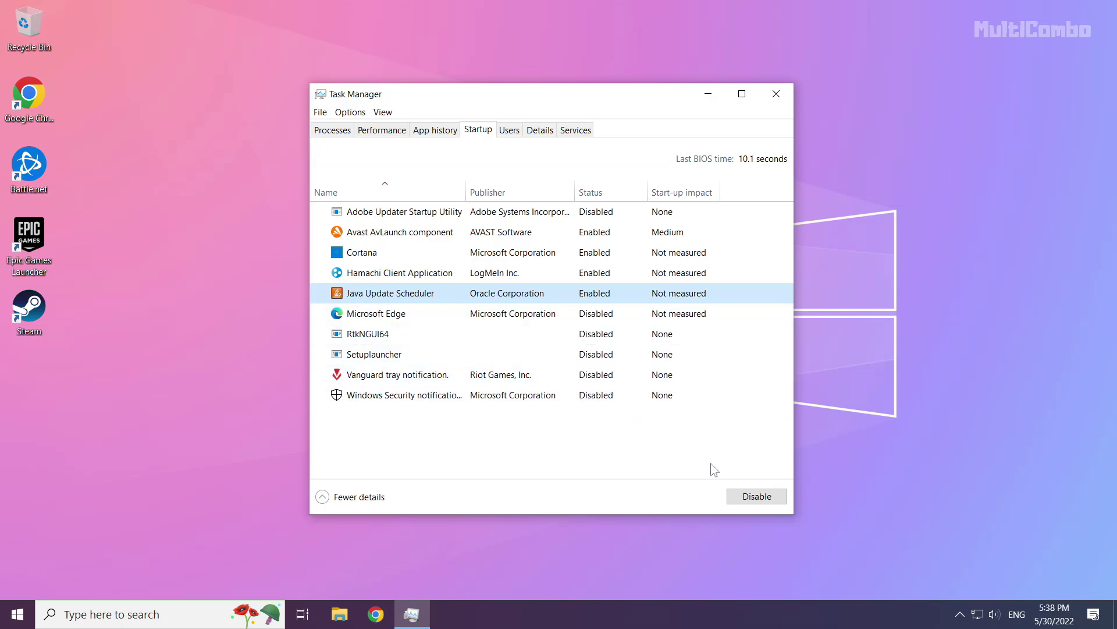
{"action": "left_click", "coordinate": [755, 495]}
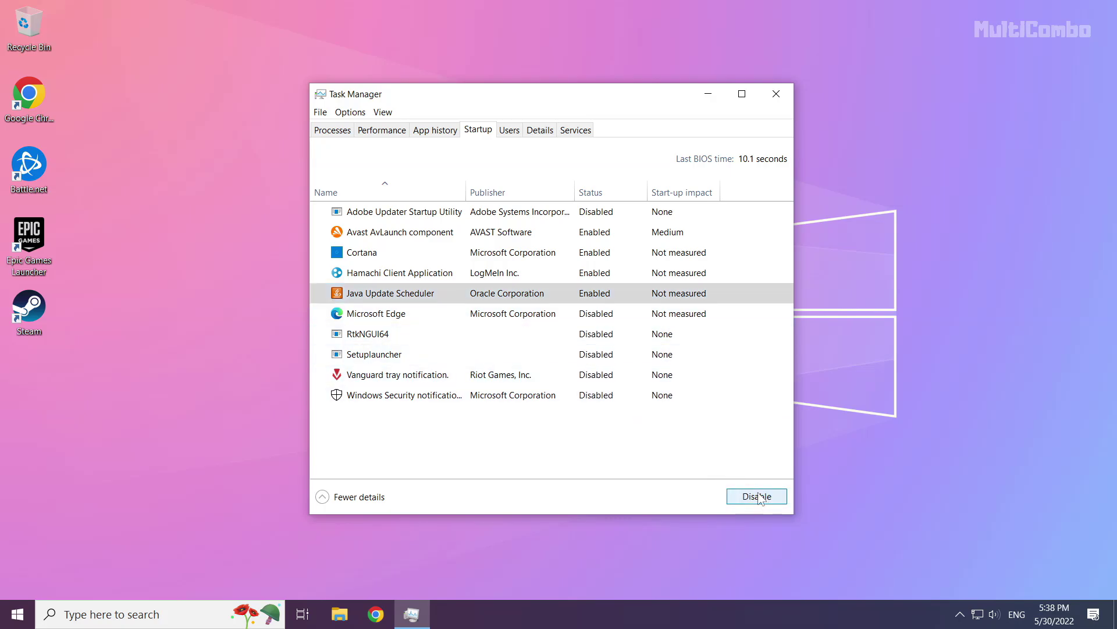
{"action": "left_click", "coordinate": [479, 275]}
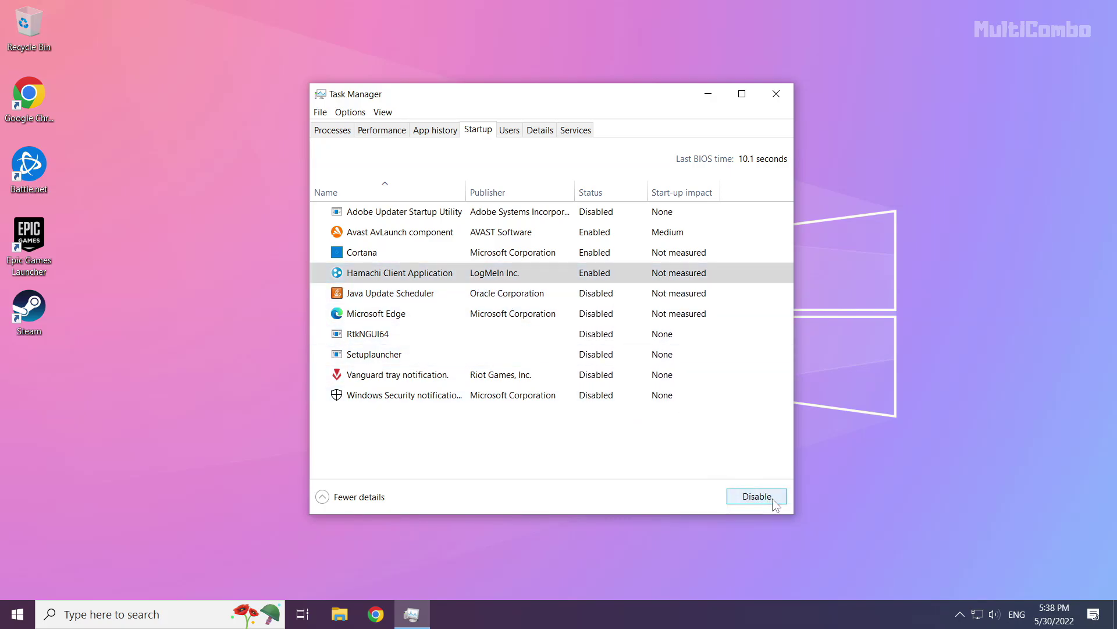
{"action": "left_click", "coordinate": [771, 500]}
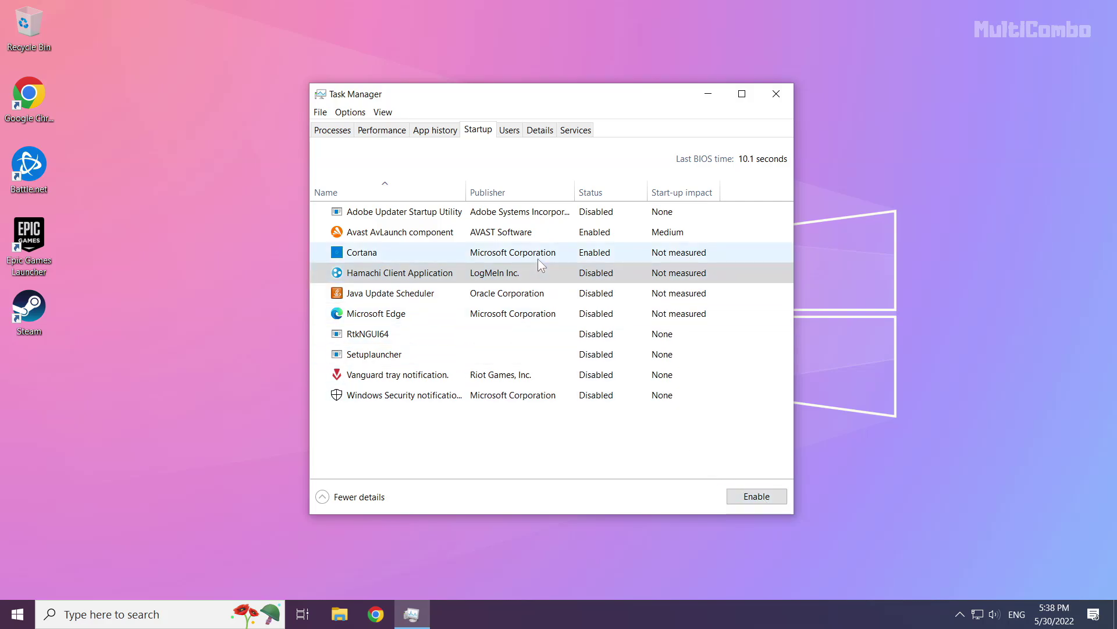
{"action": "left_click", "coordinate": [538, 256]}
{"action": "left_click", "coordinate": [758, 498]}
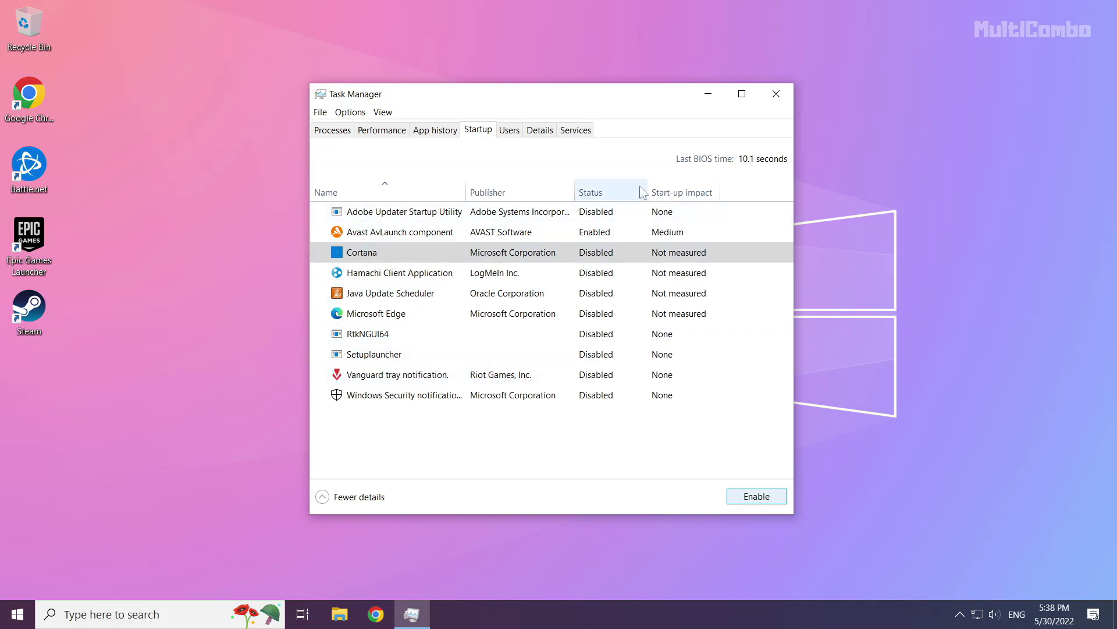
{"action": "left_click", "coordinate": [779, 99]}
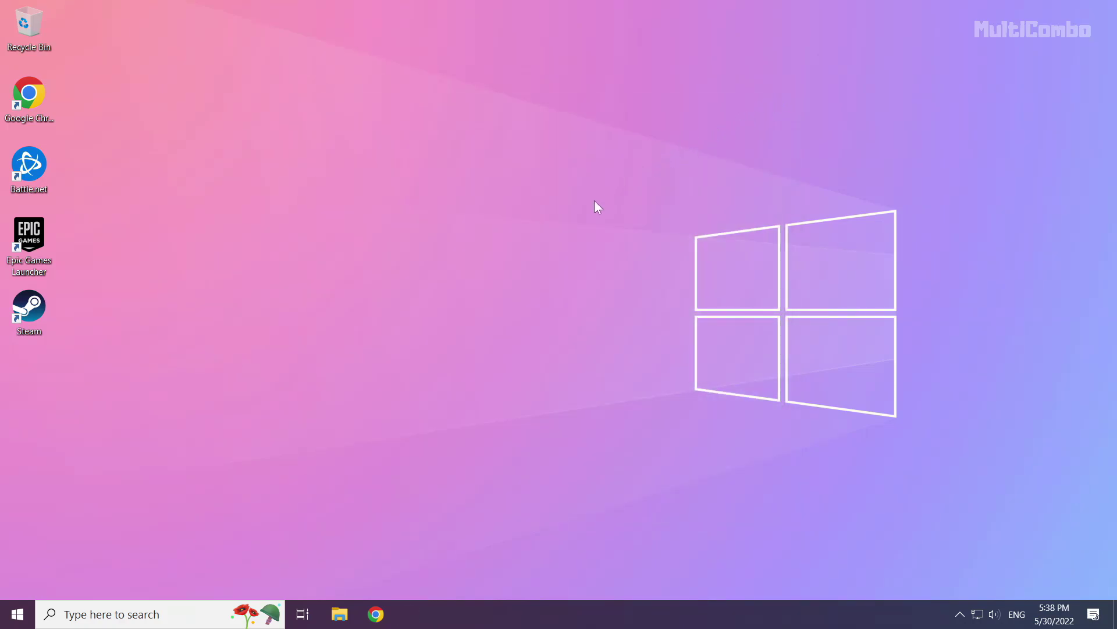
Show the Start menu's power options: Sleep, Shut down and Restart
{"action": "left_click", "coordinate": [18, 616]}
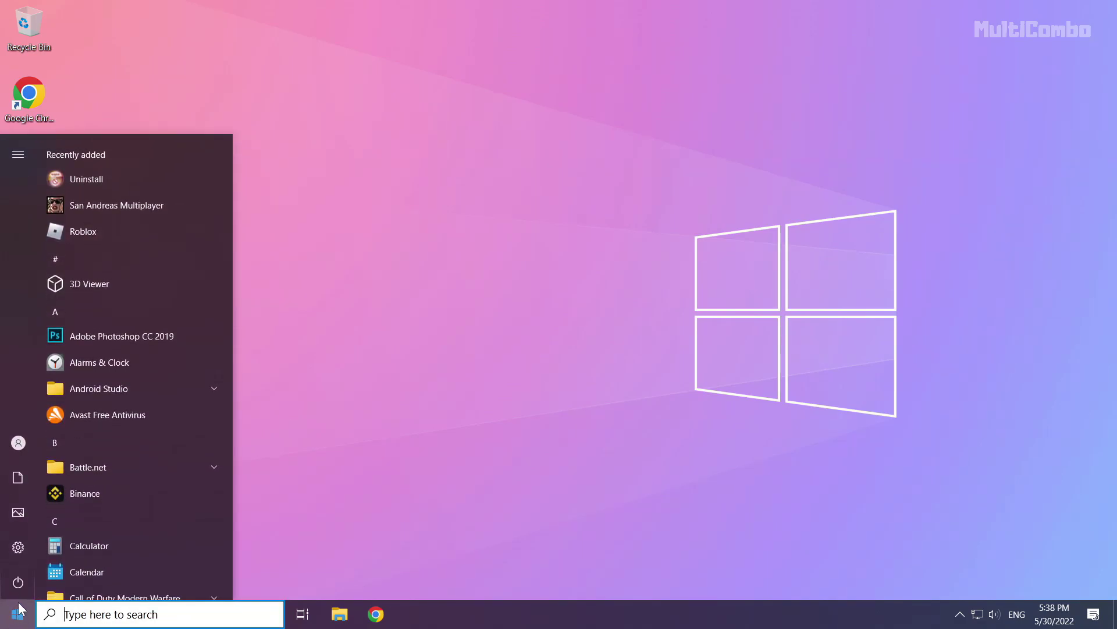
{"action": "left_click", "coordinate": [18, 582]}
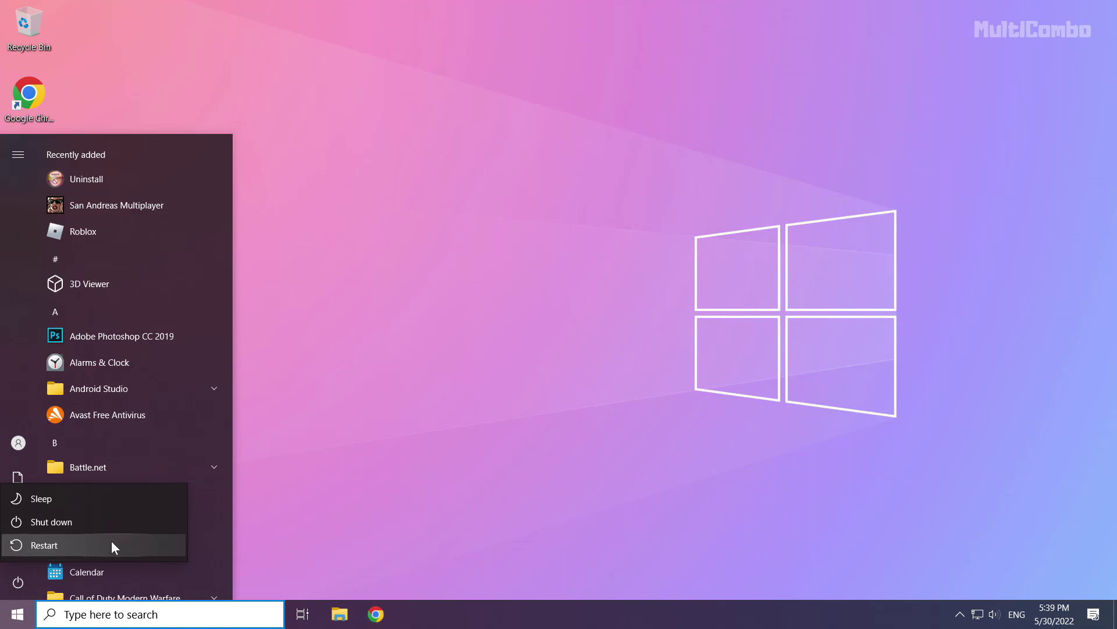